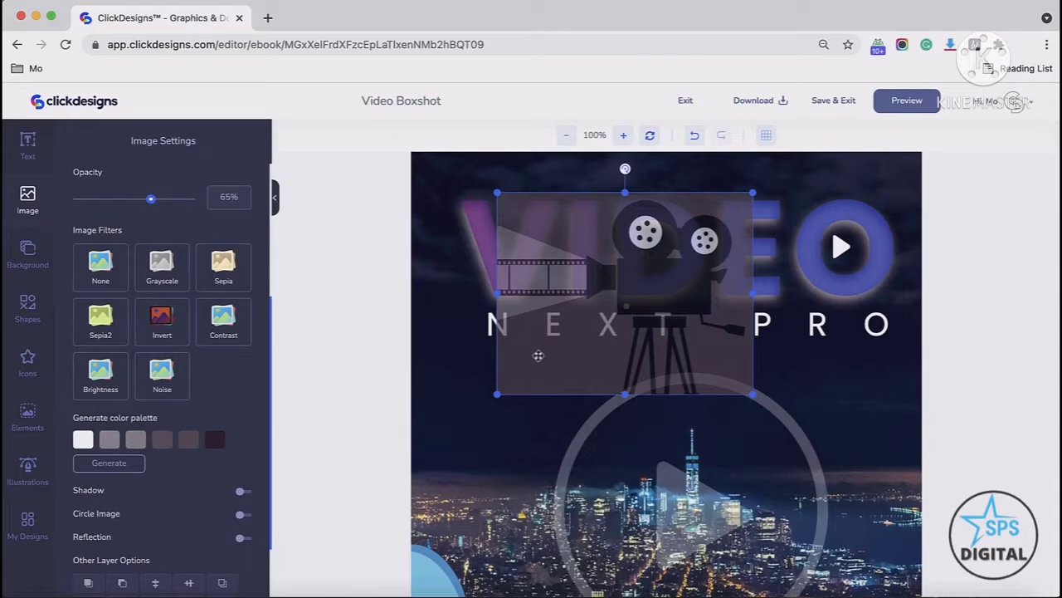
Step: Move the camera image down below the NEXT PRO text
drag(538, 355, 517, 512)
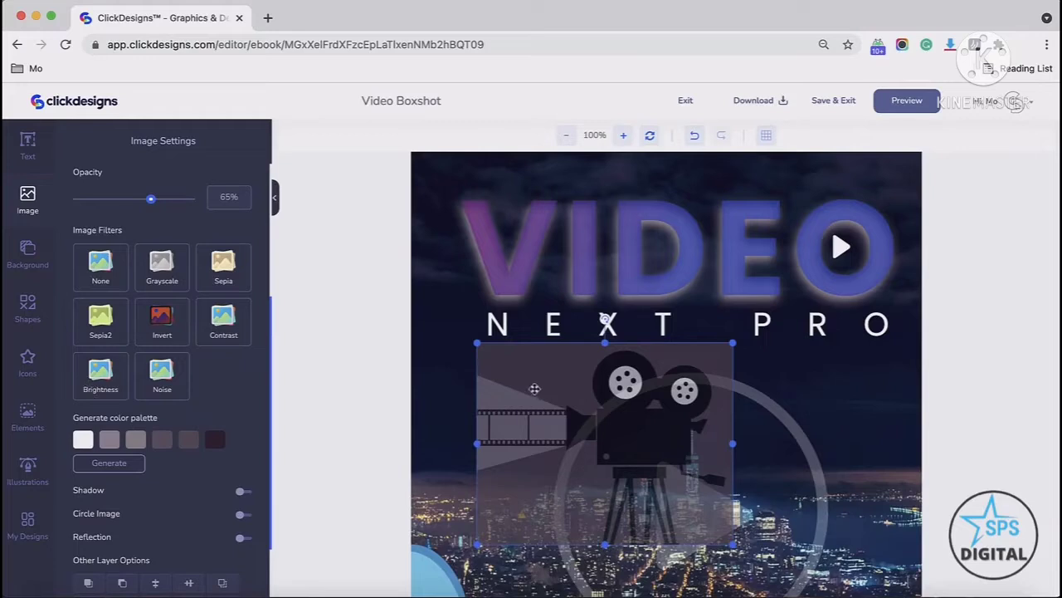
Step: Turn on the camera image's shadow and set its colour to #972121
scroll(552, 388, down, 3)
scroll(102, 400, down, 2)
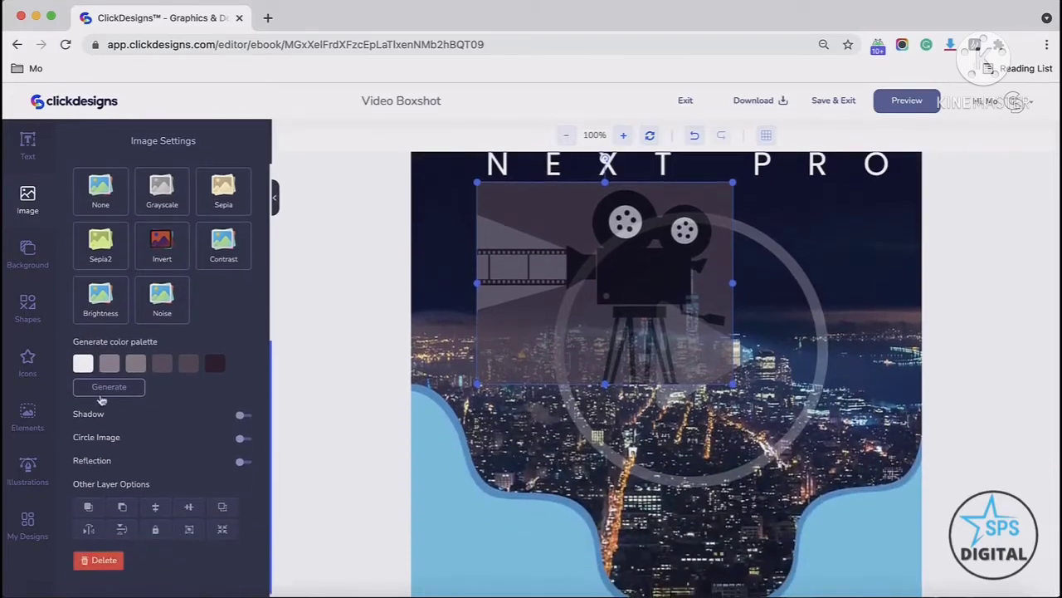
click(242, 416)
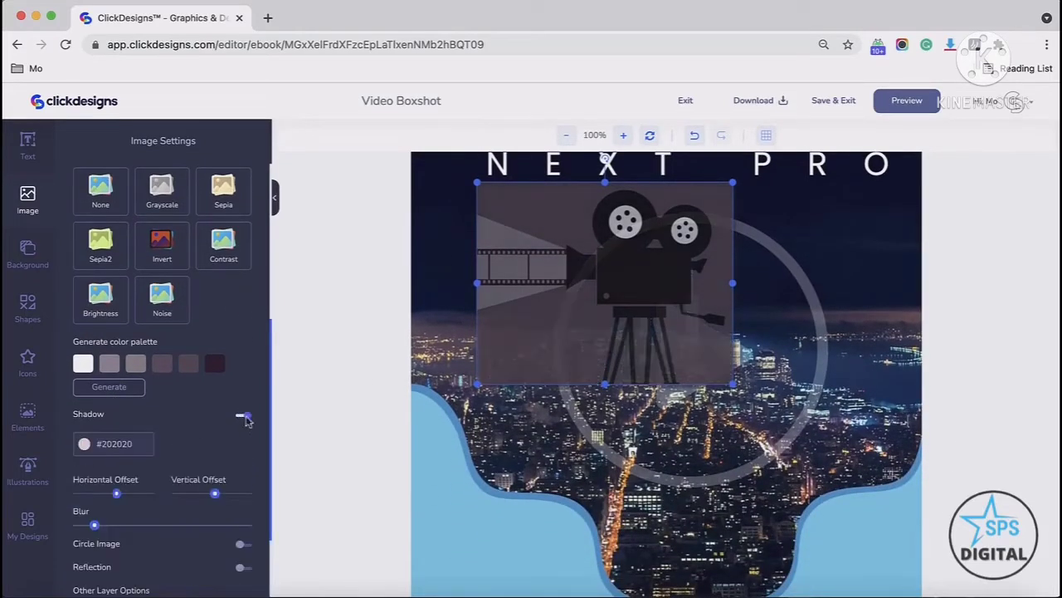
scroll(182, 423, down, 1)
click(96, 397)
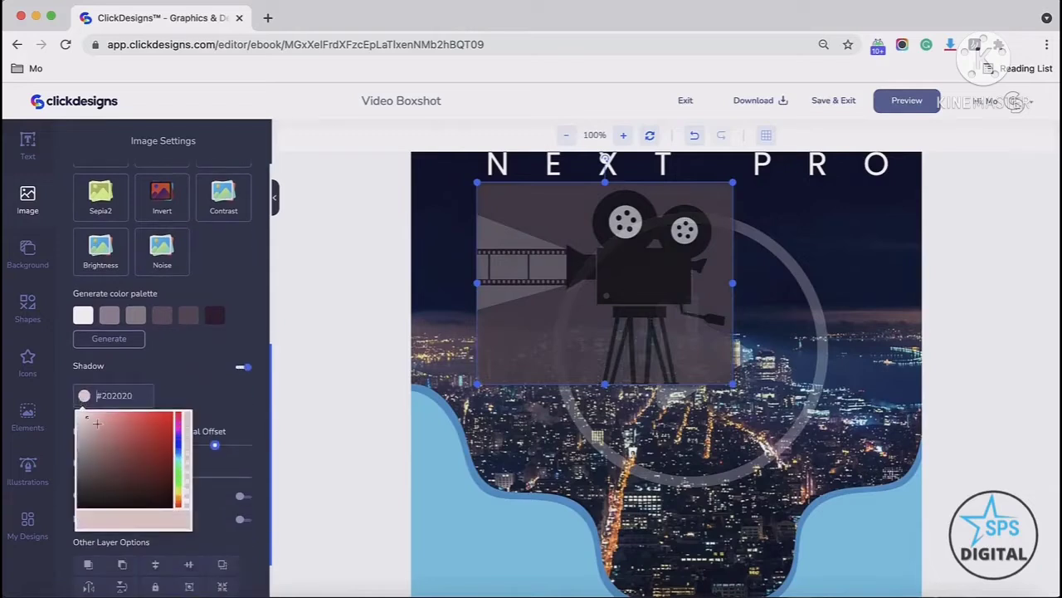
click(155, 452)
click(149, 479)
click(182, 371)
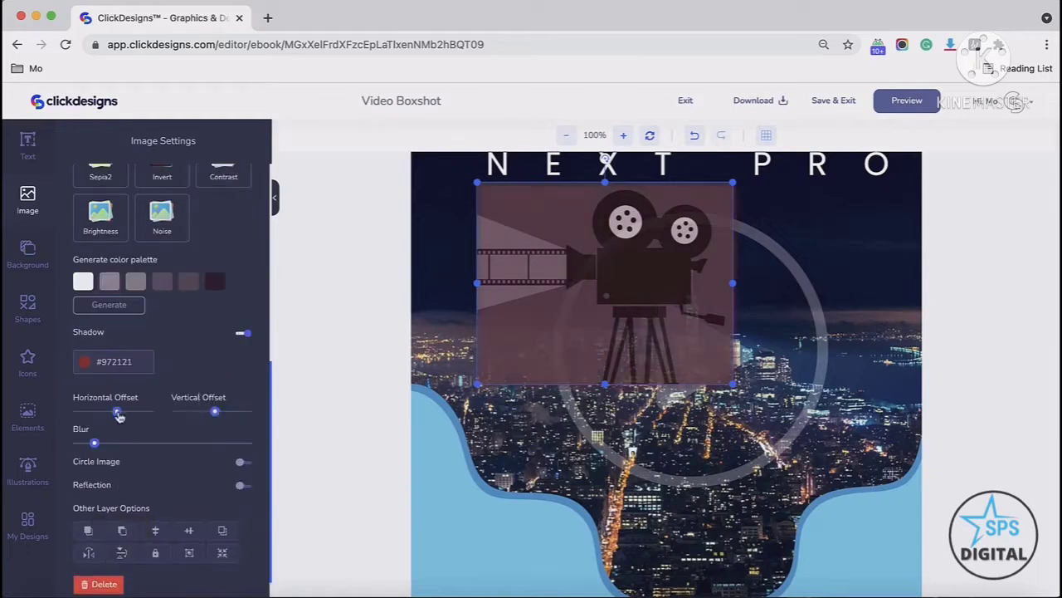
Step: Adjust the shadow's horizontal offset, vertical offset and blur
drag(119, 416, 137, 415)
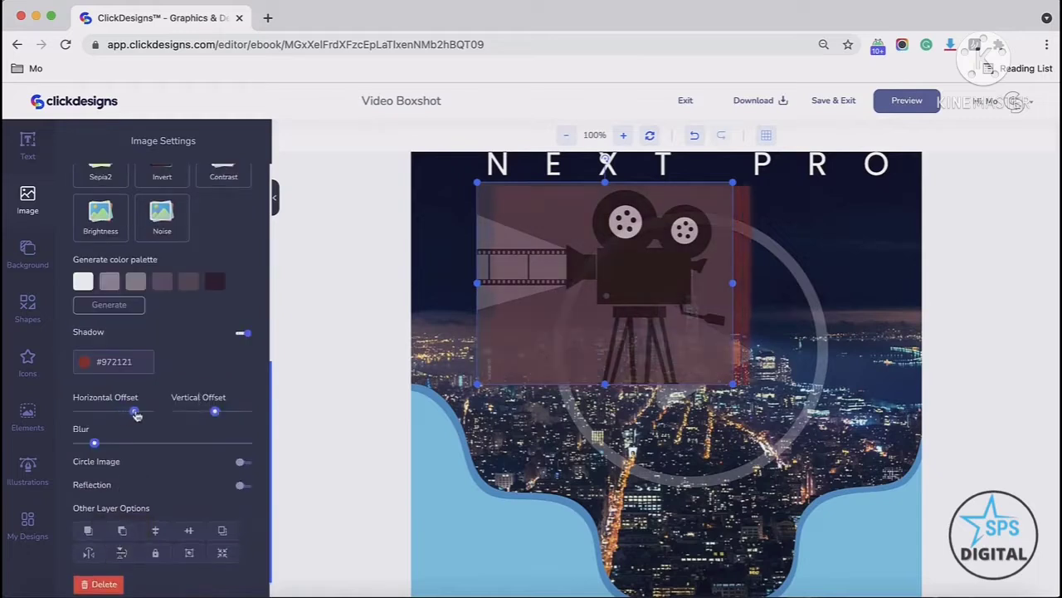
drag(217, 416, 198, 414)
drag(135, 413, 130, 446)
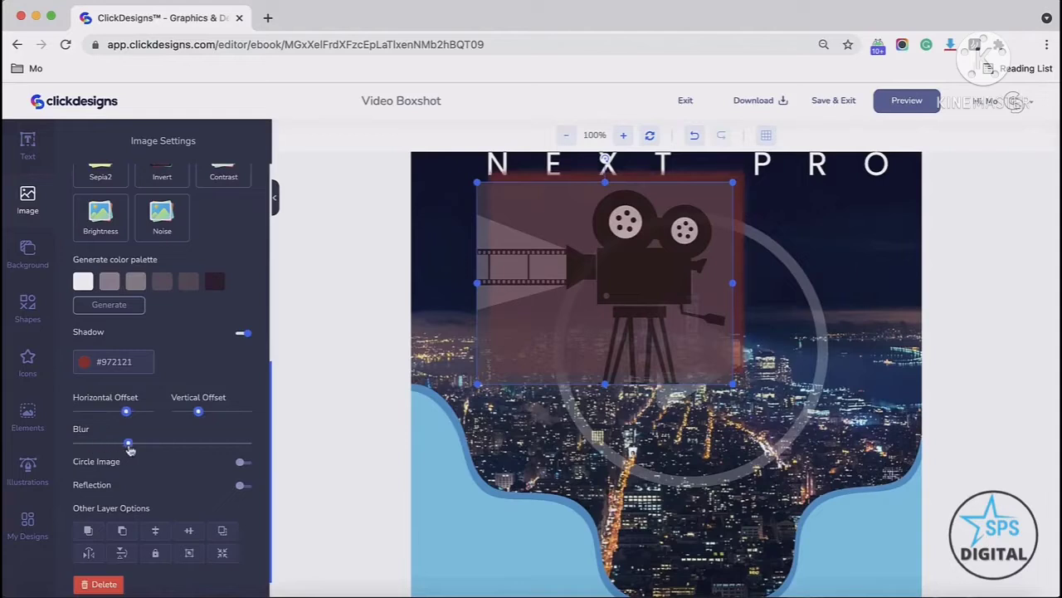
click(243, 463)
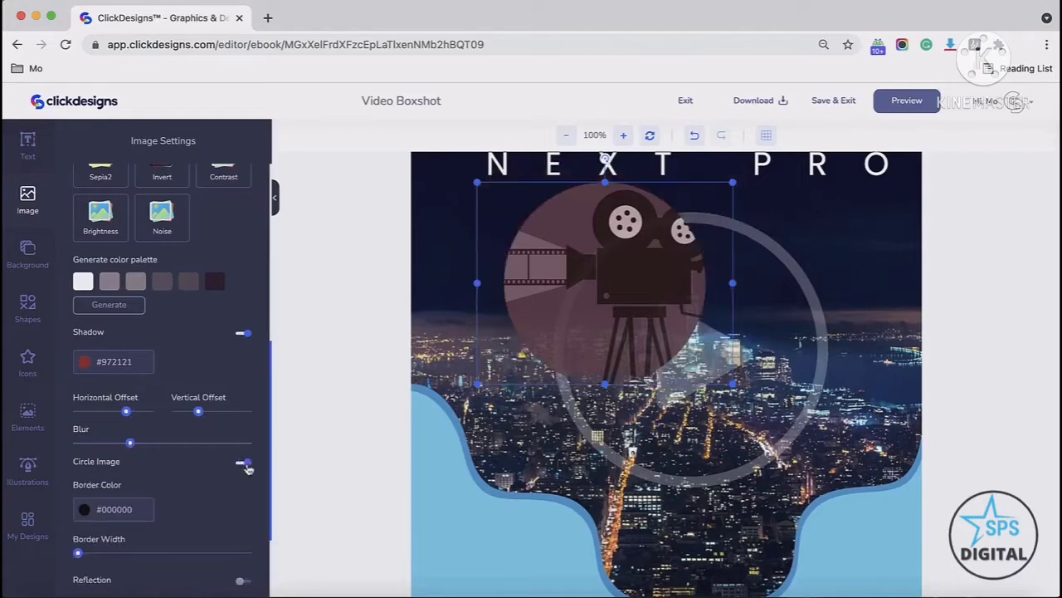
click(242, 463)
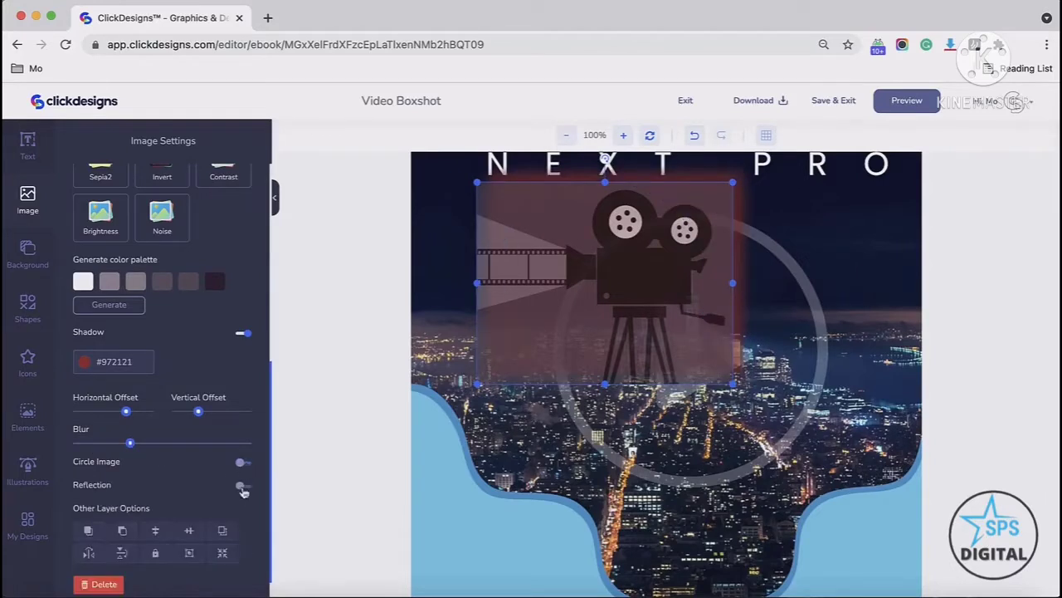
click(242, 487)
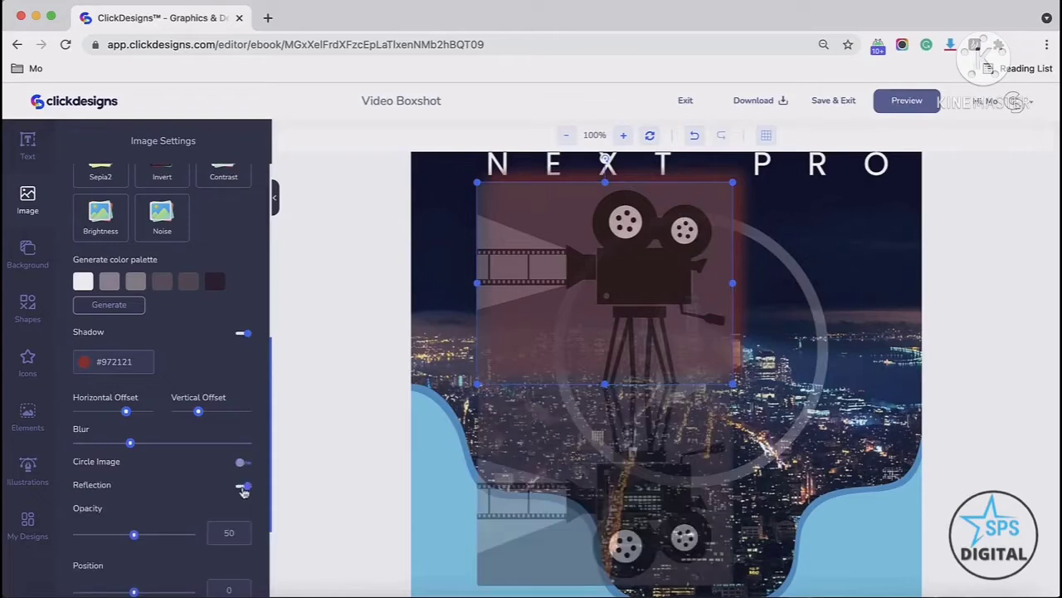
click(242, 487)
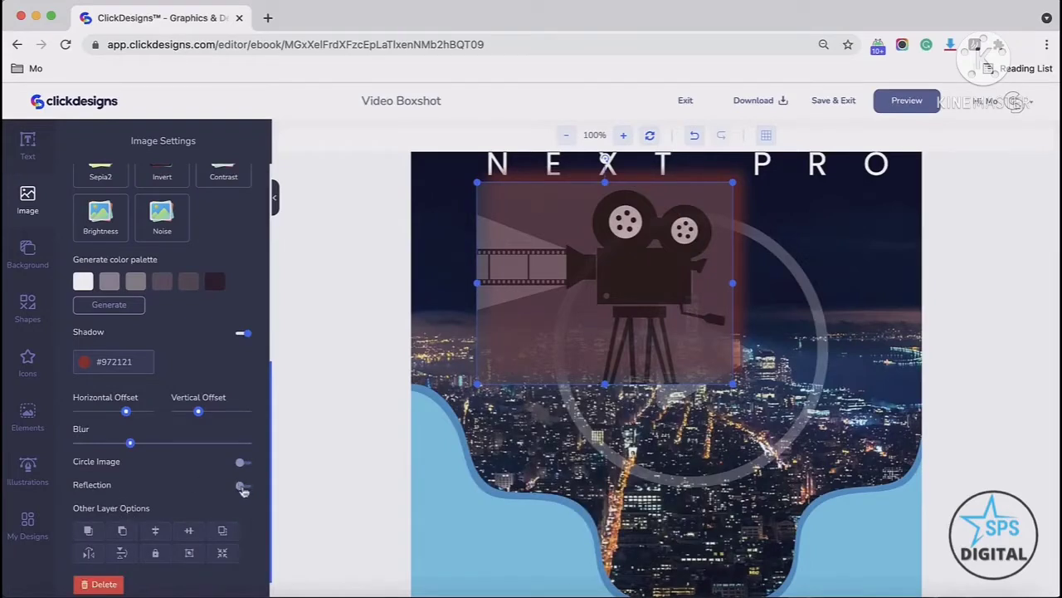
Step: Turn on the image's reflection with 36% opacity and position 100
click(241, 487)
mouse_move(136, 539)
mouse_down()
mouse_move(98, 535)
mouse_move(118, 536)
mouse_up()
scroll(157, 461, down, 1)
scroll(156, 462, down, 2)
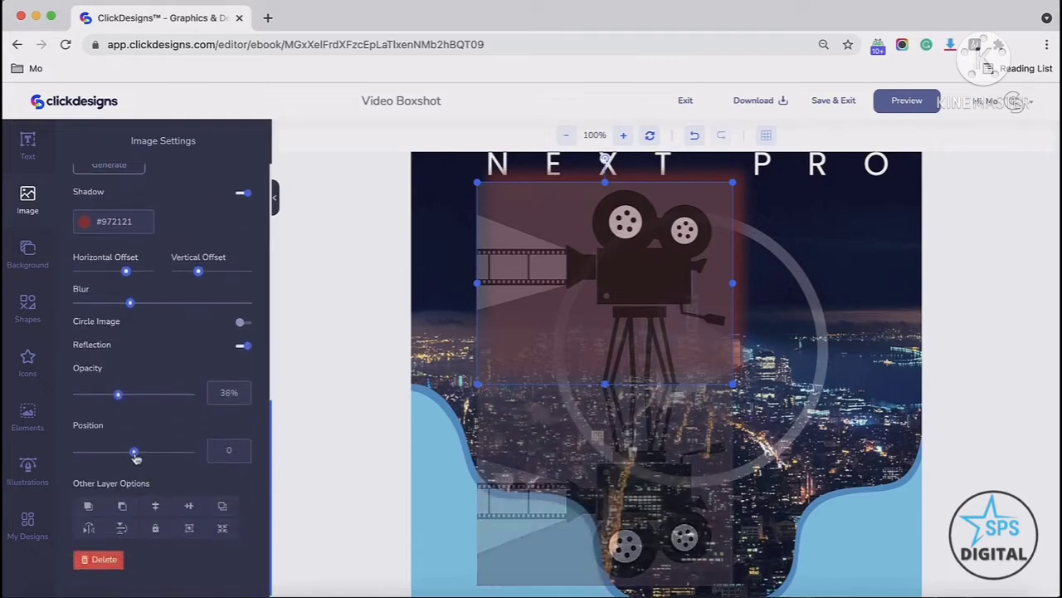
drag(135, 456, 163, 454)
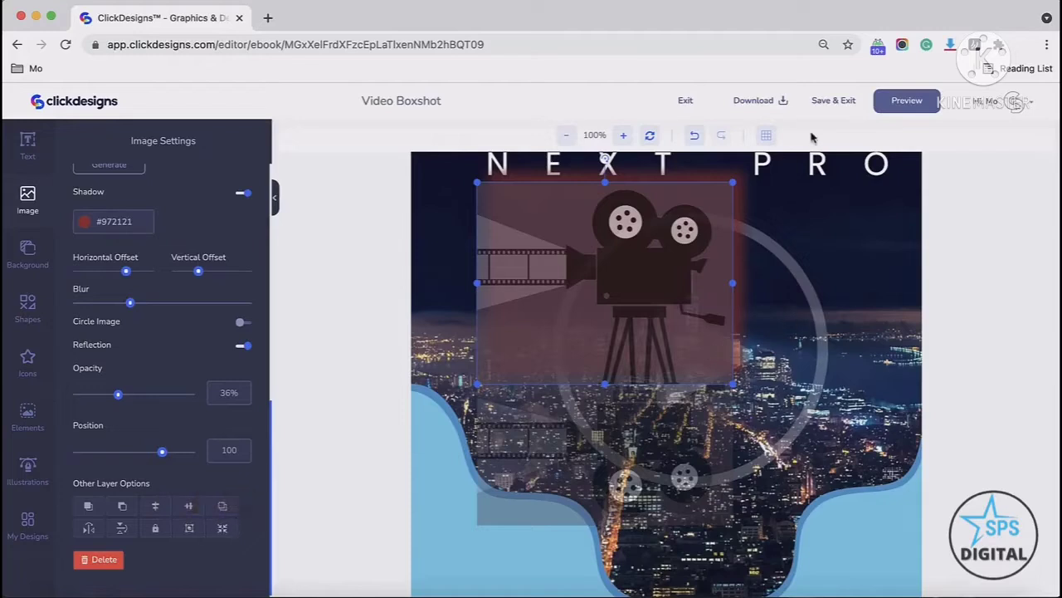
Step: Show the grid and move the camera image down and to the right
click(875, 259)
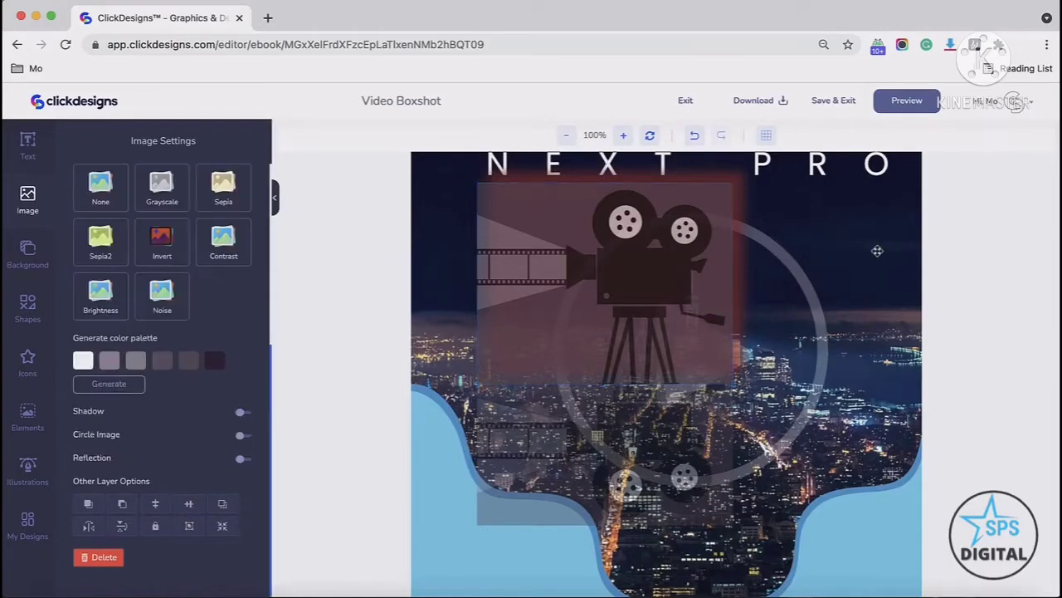
click(768, 136)
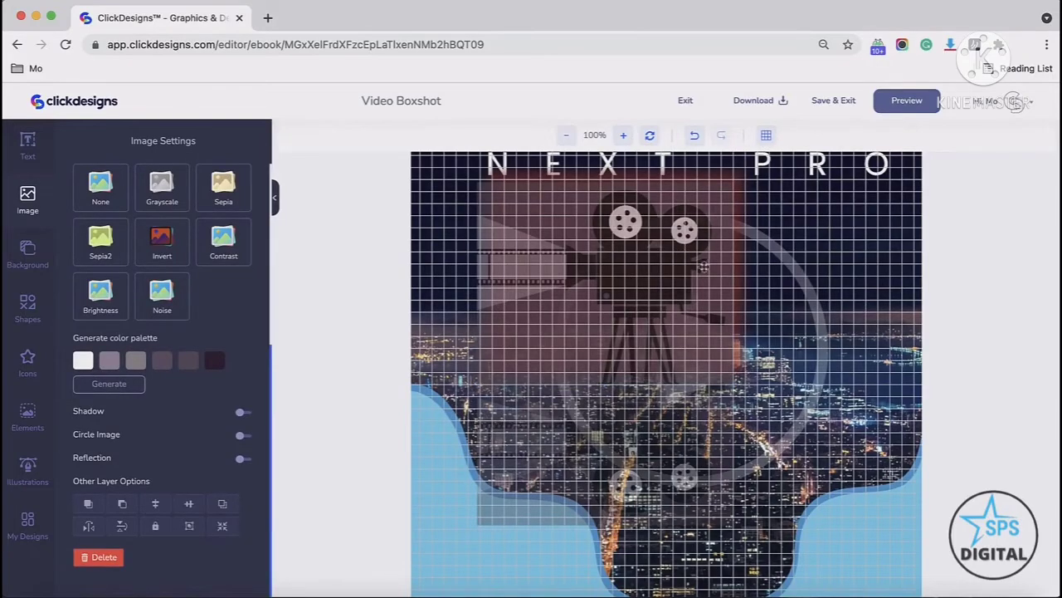
drag(675, 277, 756, 309)
Step: Nudge the VIDEO NEXT PRO title slightly down and hide the grid
scroll(765, 326, up, 3)
click(752, 309)
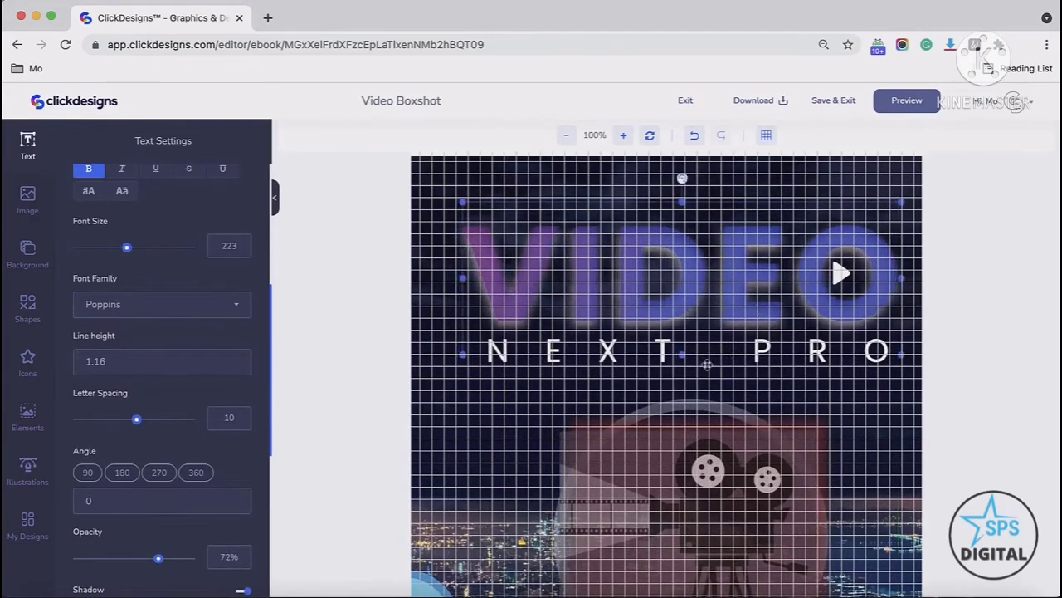
click(655, 359)
drag(654, 358, 655, 383)
click(650, 310)
scroll(666, 370, down, 3)
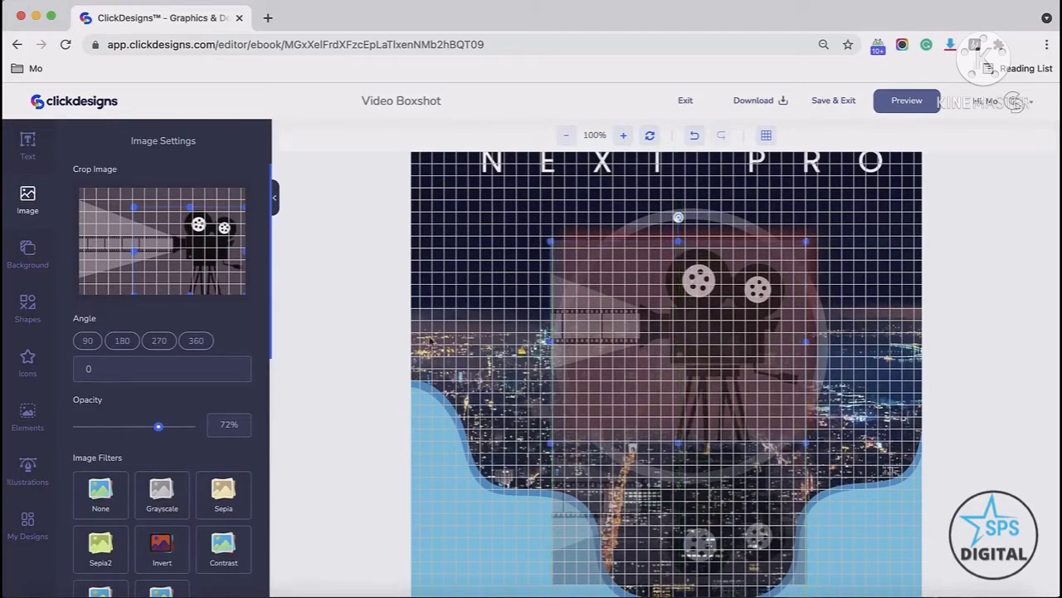
click(764, 136)
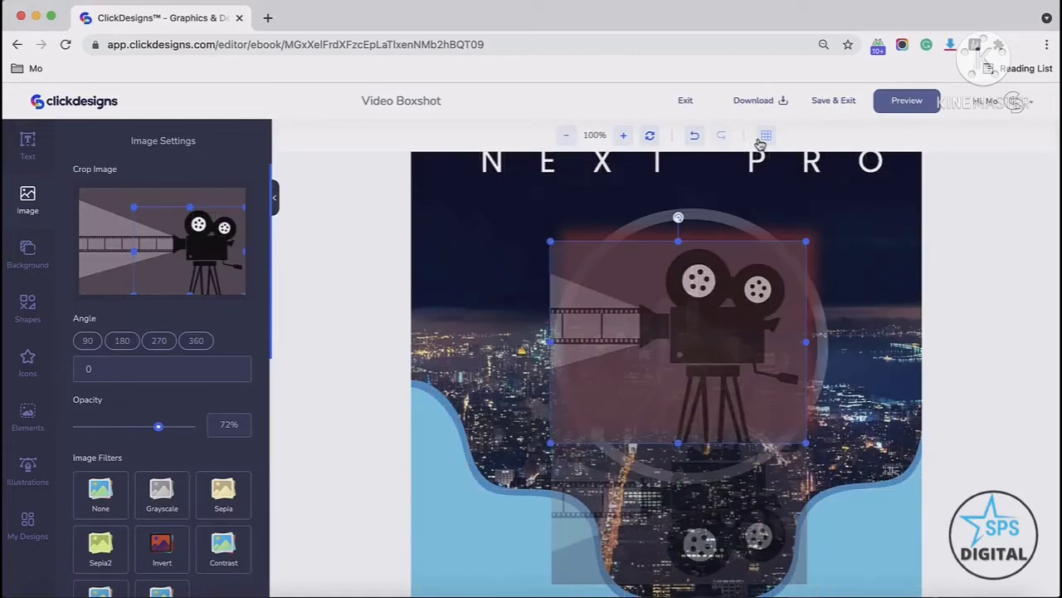
Step: Switch the page background to a gradient by turning the gradient on
click(29, 254)
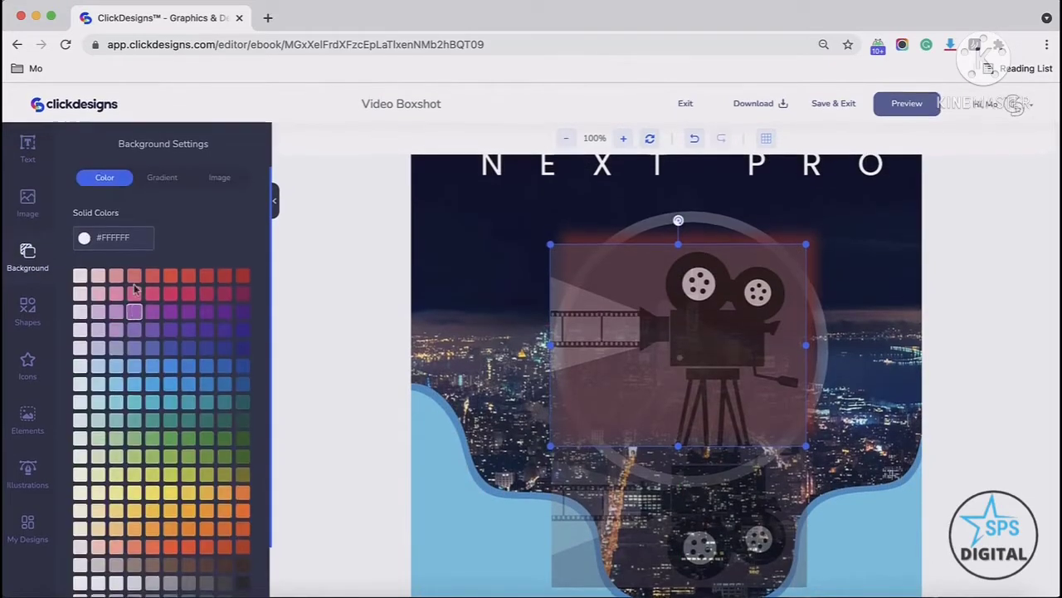
scroll(149, 324, down, 2)
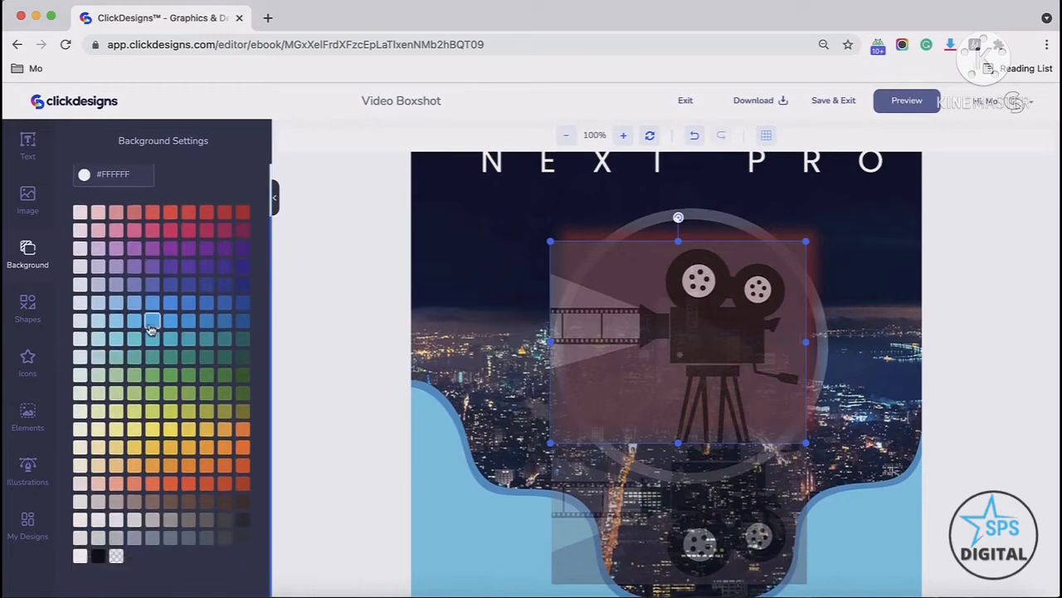
scroll(124, 456, up, 2)
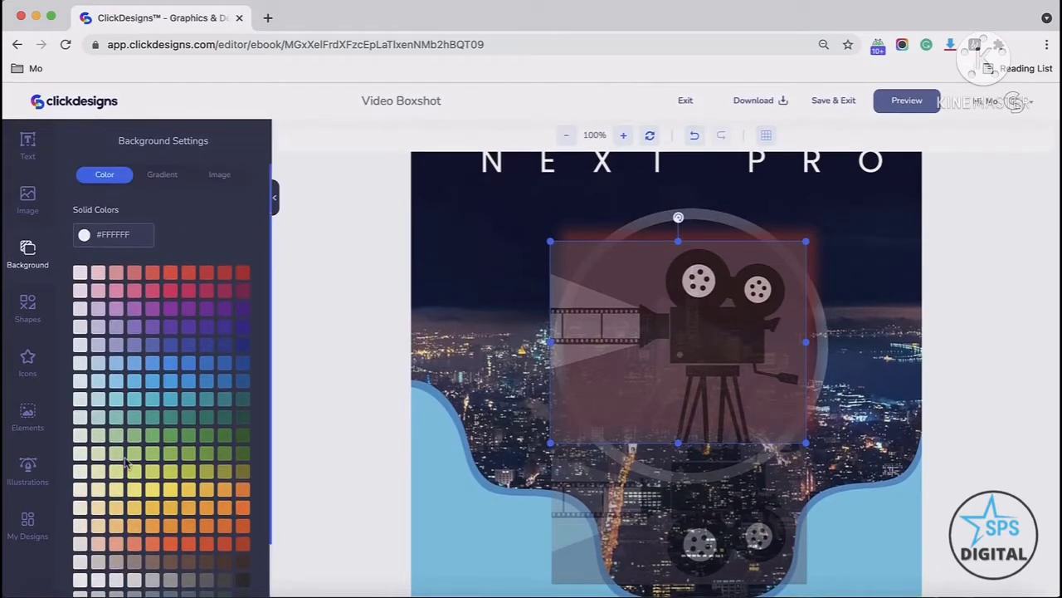
click(161, 175)
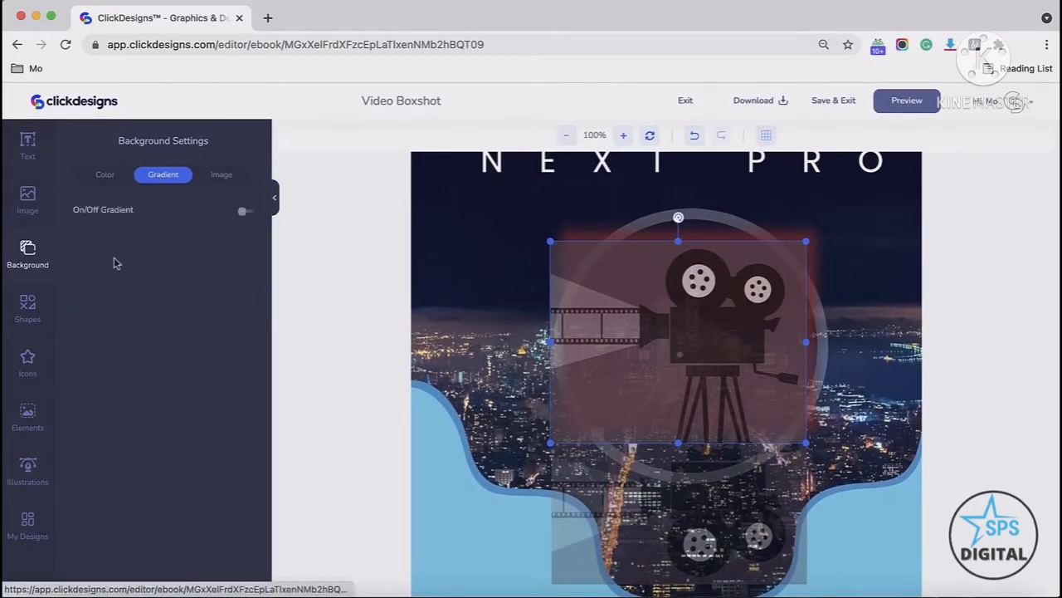
click(246, 214)
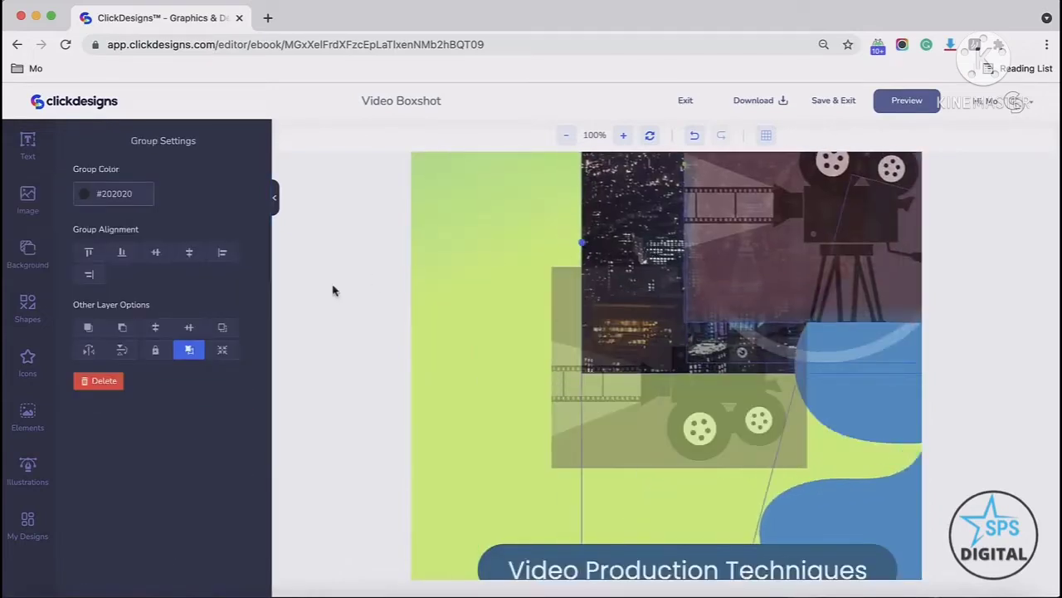
Step: Apply the purple-to-pink gradient preset with a 70% angle, then undo the gradient
click(27, 258)
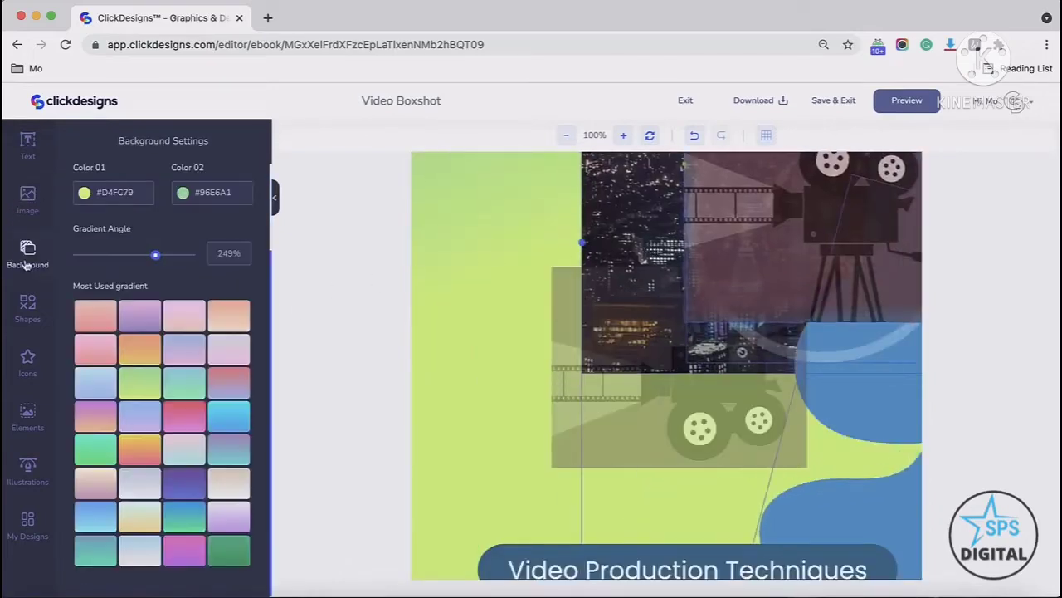
click(142, 315)
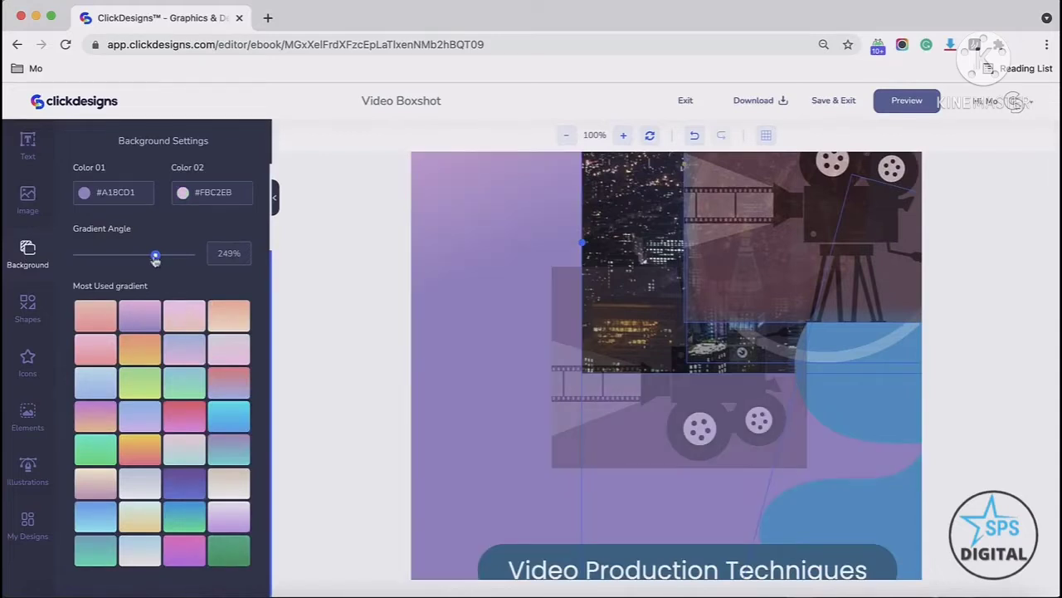
drag(155, 259, 100, 253)
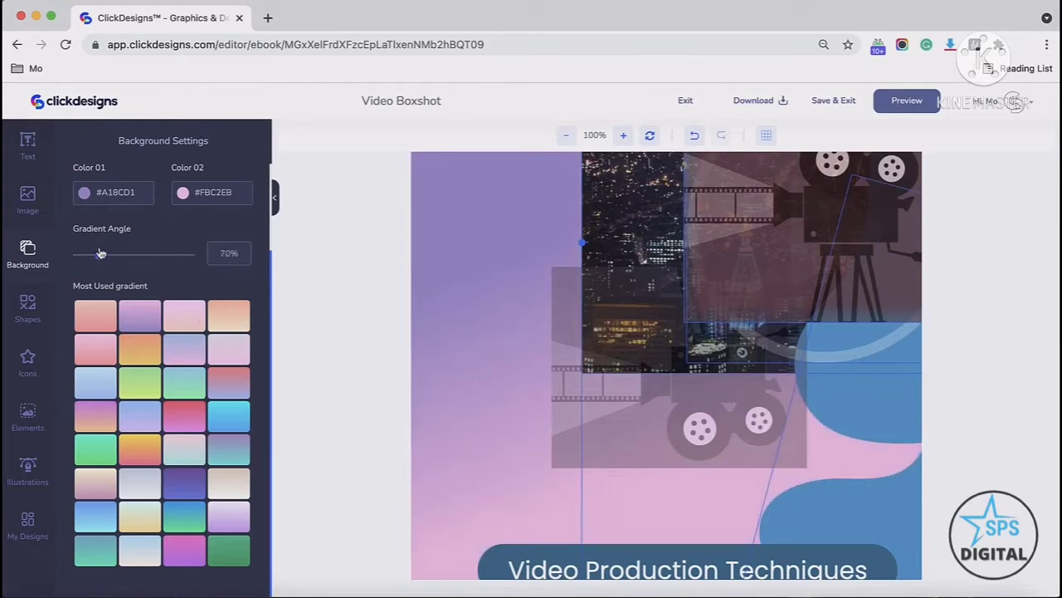
click(694, 136)
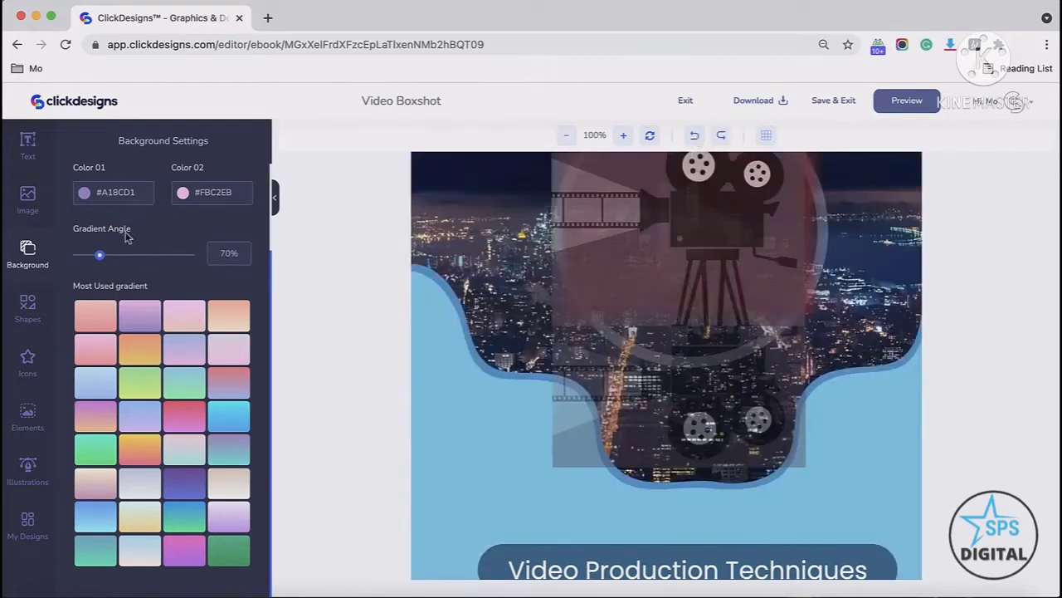
Step: Browse the background image options and the searchable image library
scroll(149, 239, up, 2)
click(218, 175)
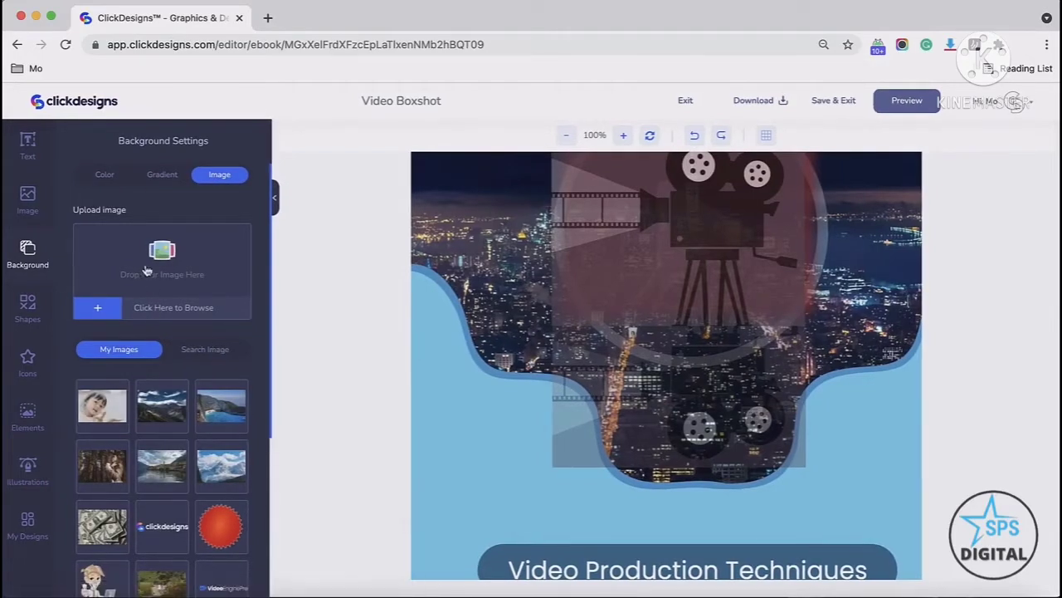
click(212, 350)
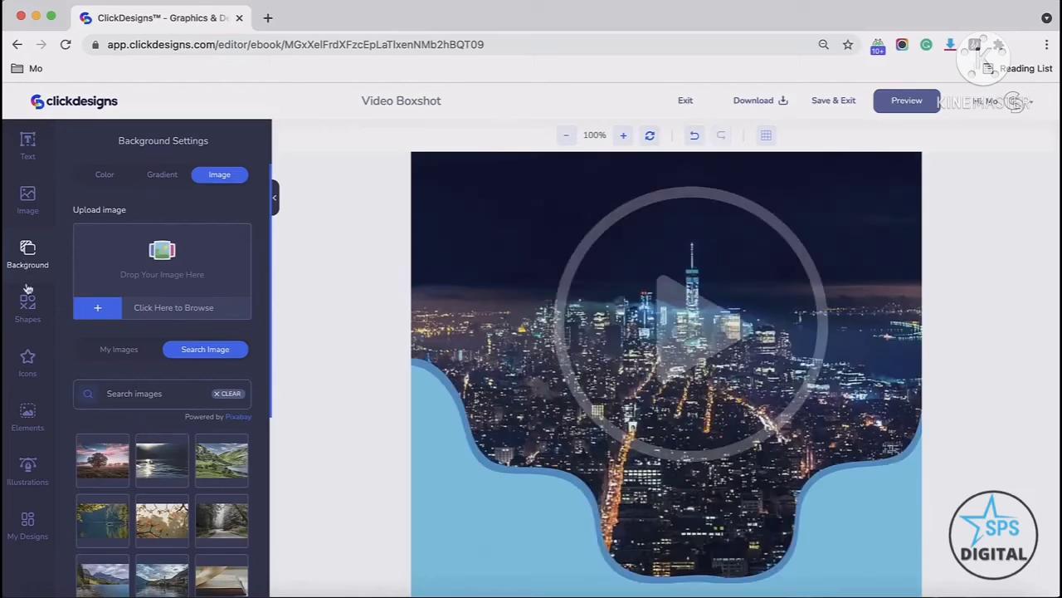
Step: Search shapes for circle, add the orange circle sketch, and enlarge it around the play icon
click(25, 313)
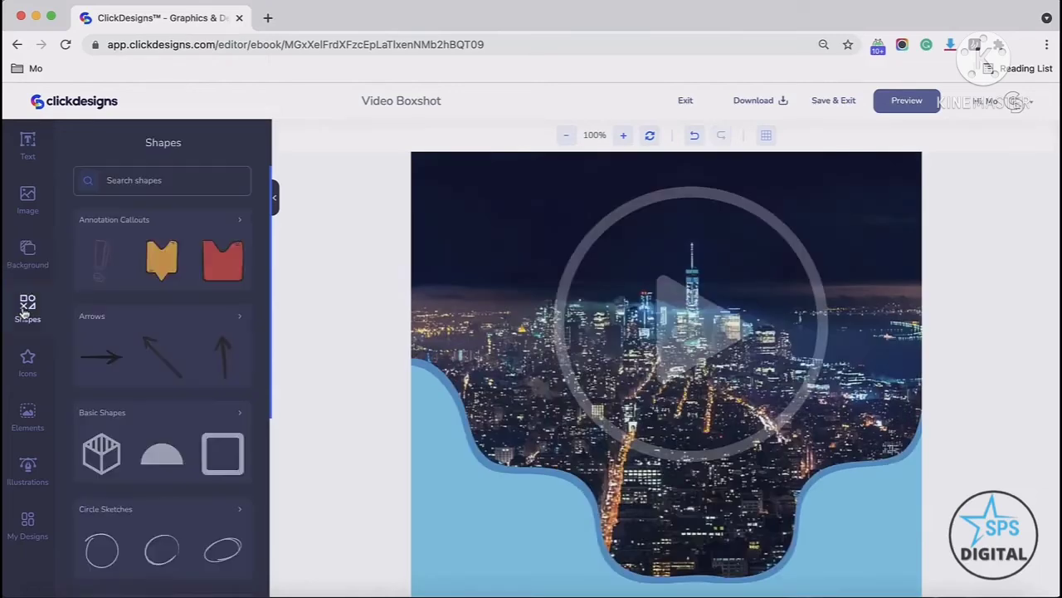
click(142, 180)
text(circle)
key(Return)
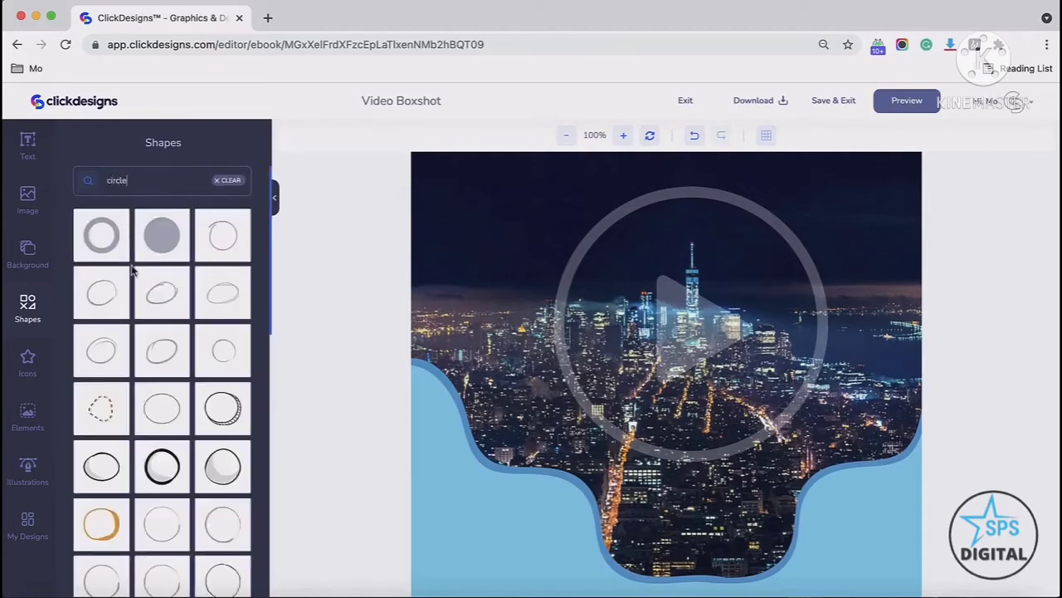
click(91, 540)
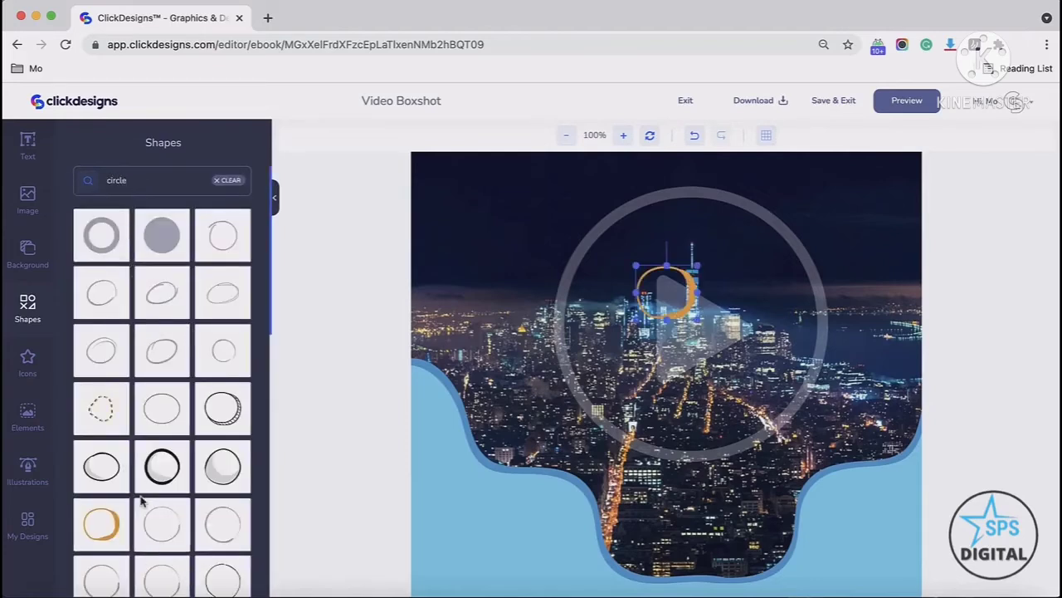
drag(689, 311, 599, 305)
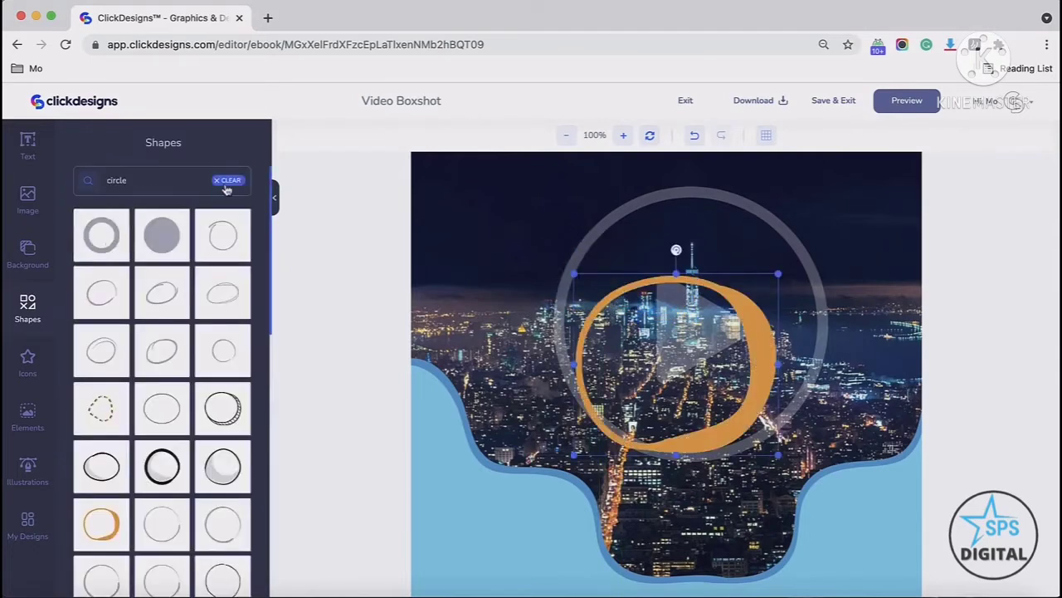
Step: Clear the shape search and browse the shape categories
click(226, 180)
scroll(120, 249, down, 2)
scroll(124, 245, up, 2)
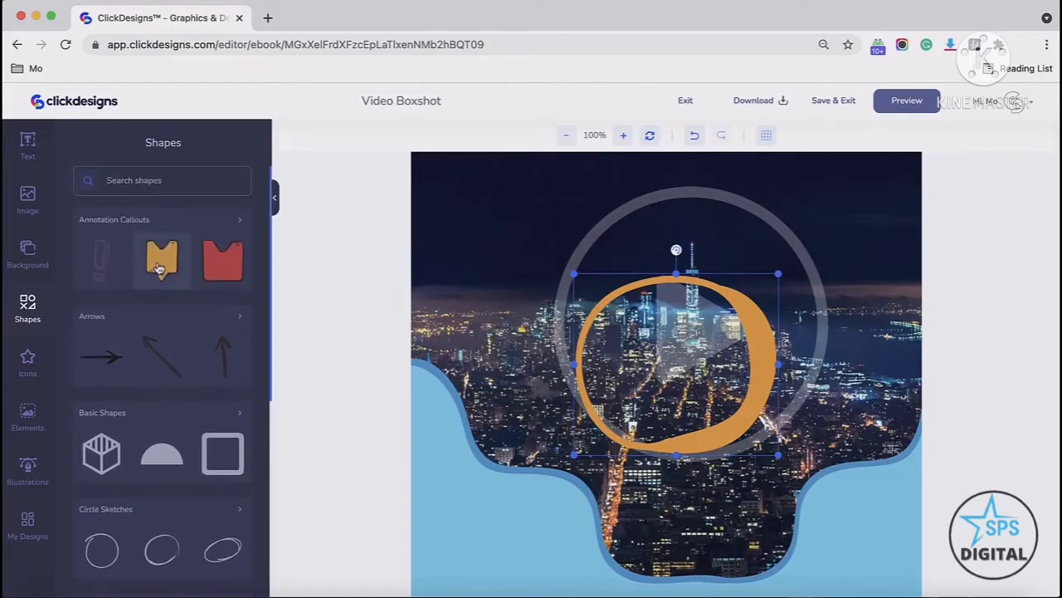
scroll(159, 267, down, 5)
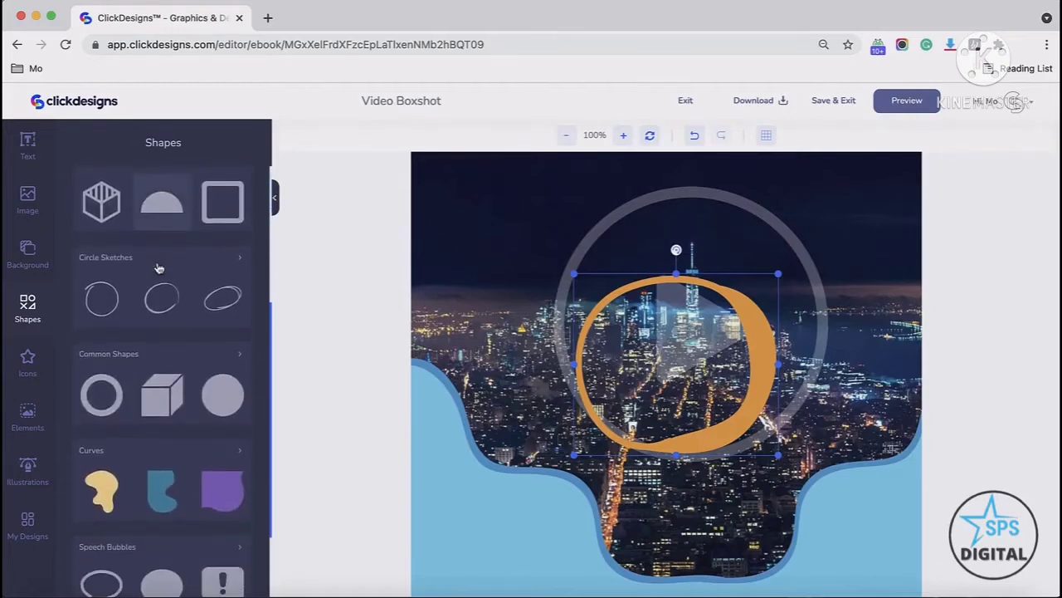
scroll(159, 268, down, 2)
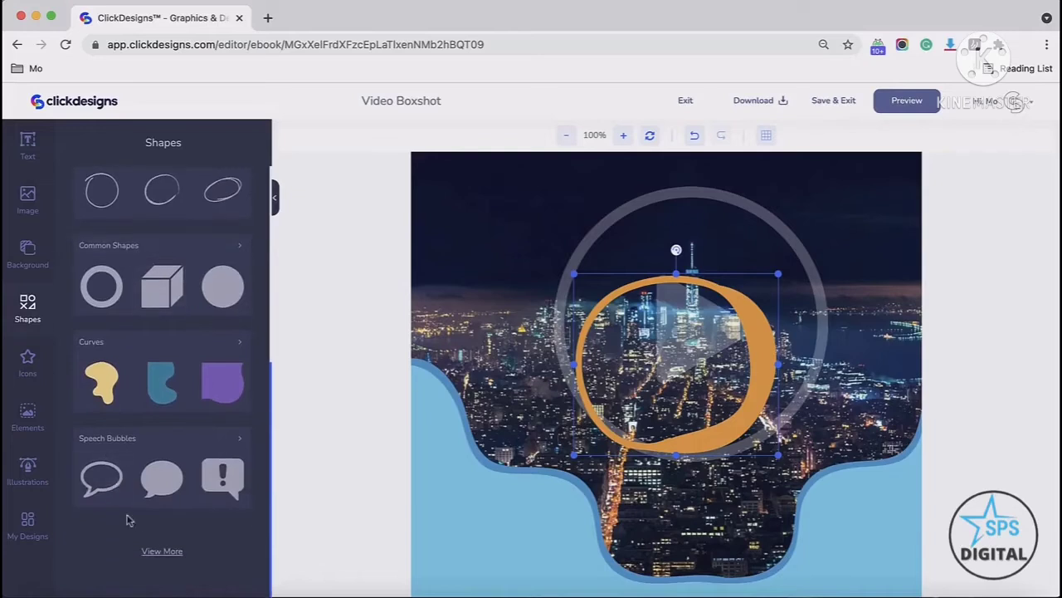
click(154, 549)
scroll(161, 429, up, 5)
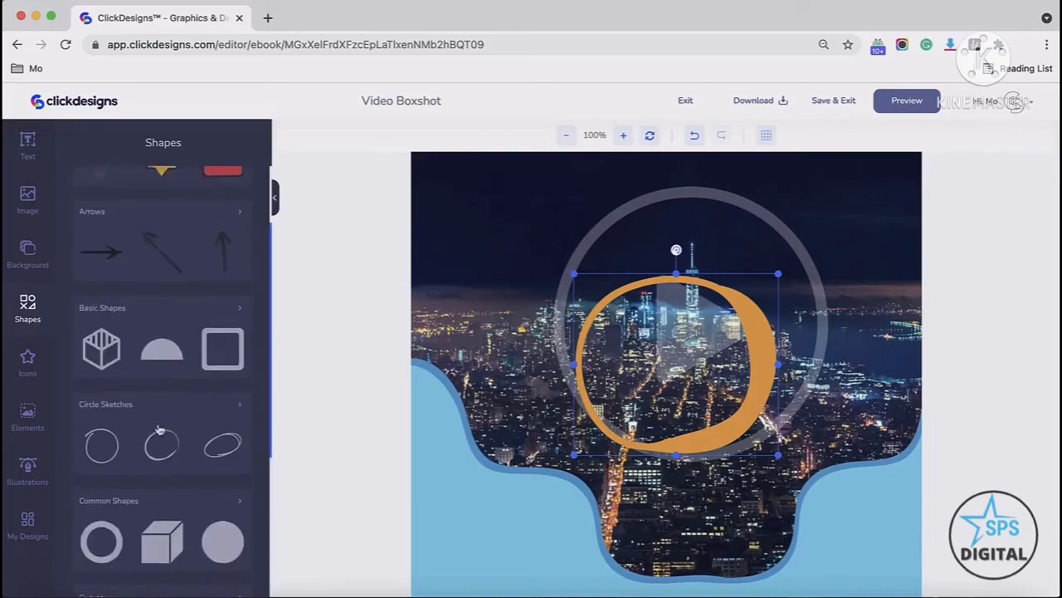
scroll(160, 429, up, 2)
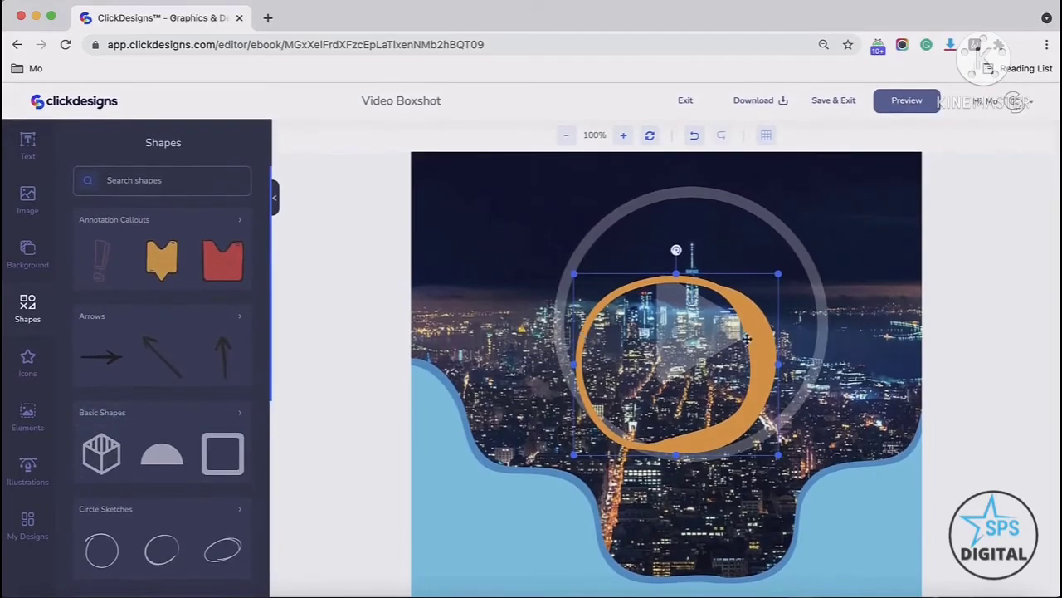
Step: Recolor the orange circle sketch around the play icon to blue #2B44EE
click(749, 335)
click(86, 194)
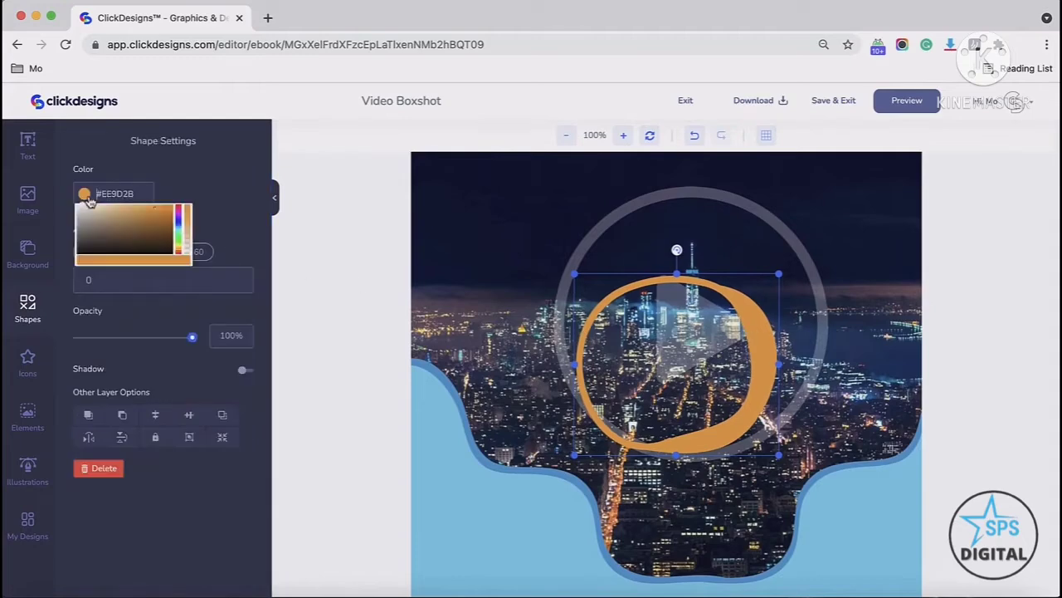
drag(174, 248, 179, 243)
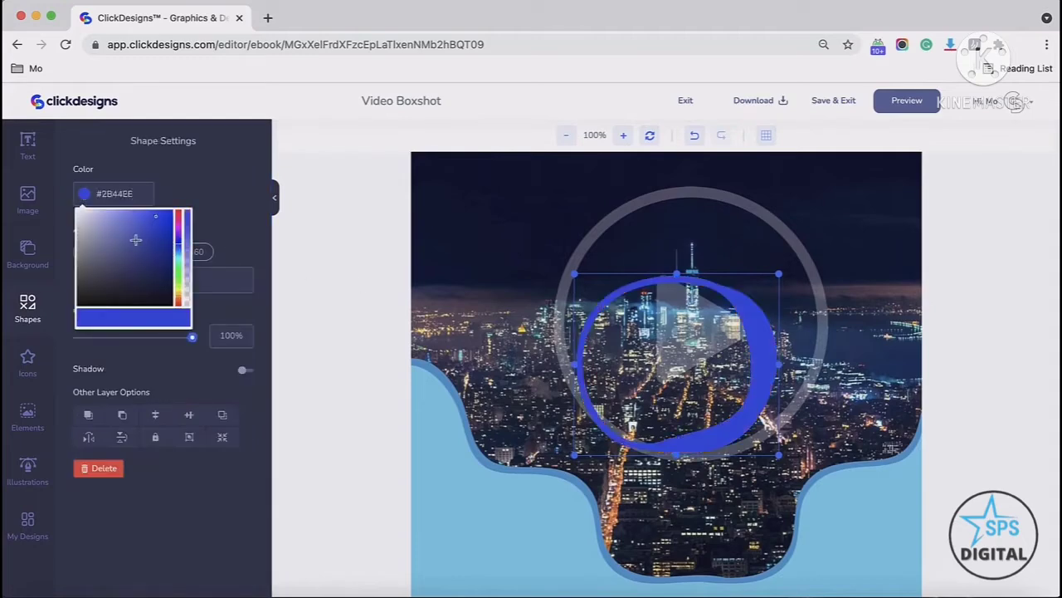
Step: Select the light blue background curve and copy its color code #6FCFF0
click(443, 500)
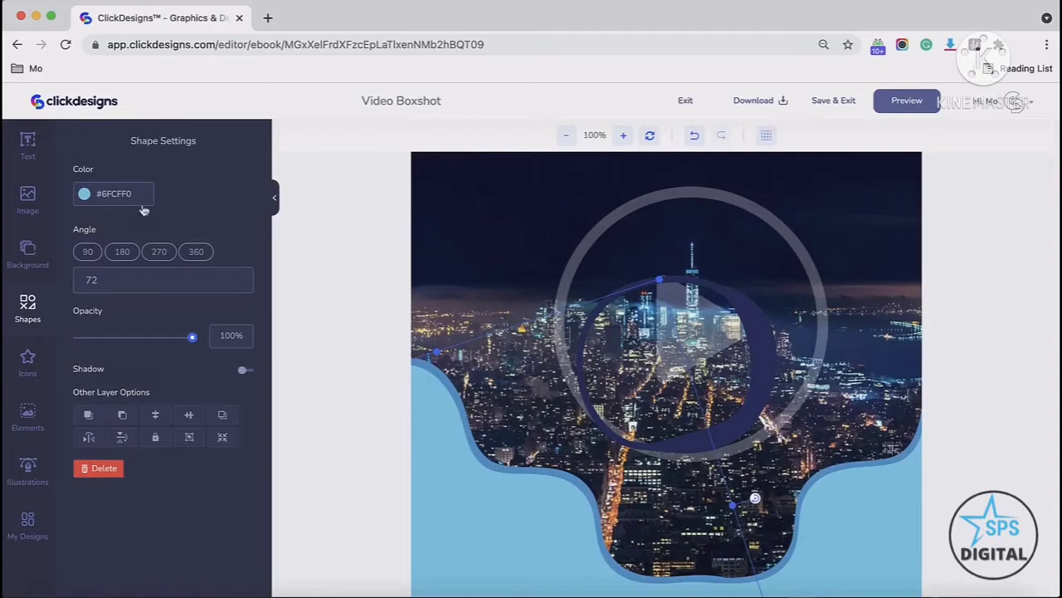
click(86, 194)
key(ctrl+c)
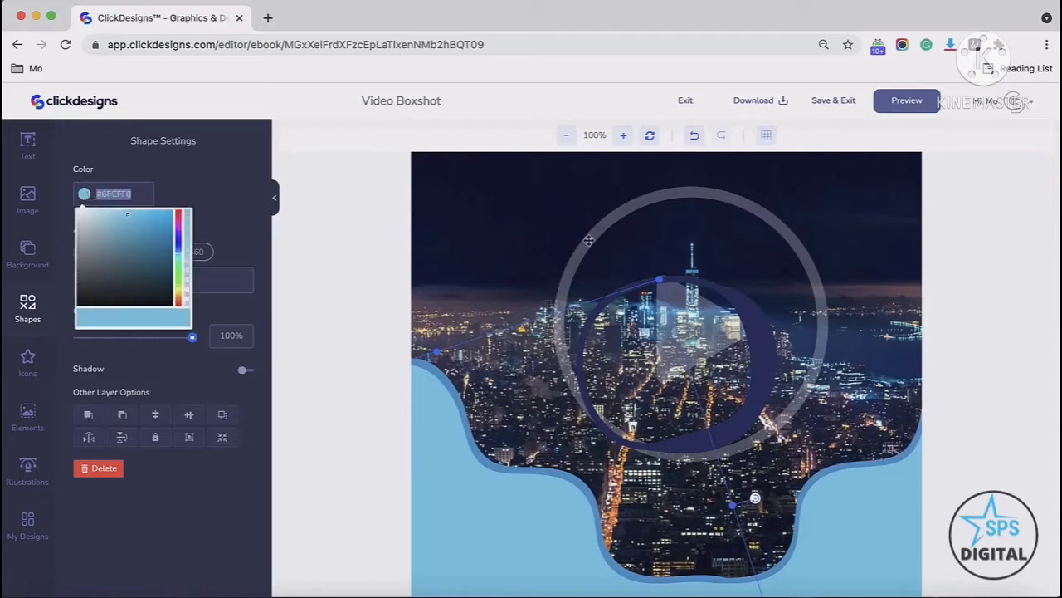
Step: Reselect the circle sketch and paste #6FCFF0 as its color
click(587, 241)
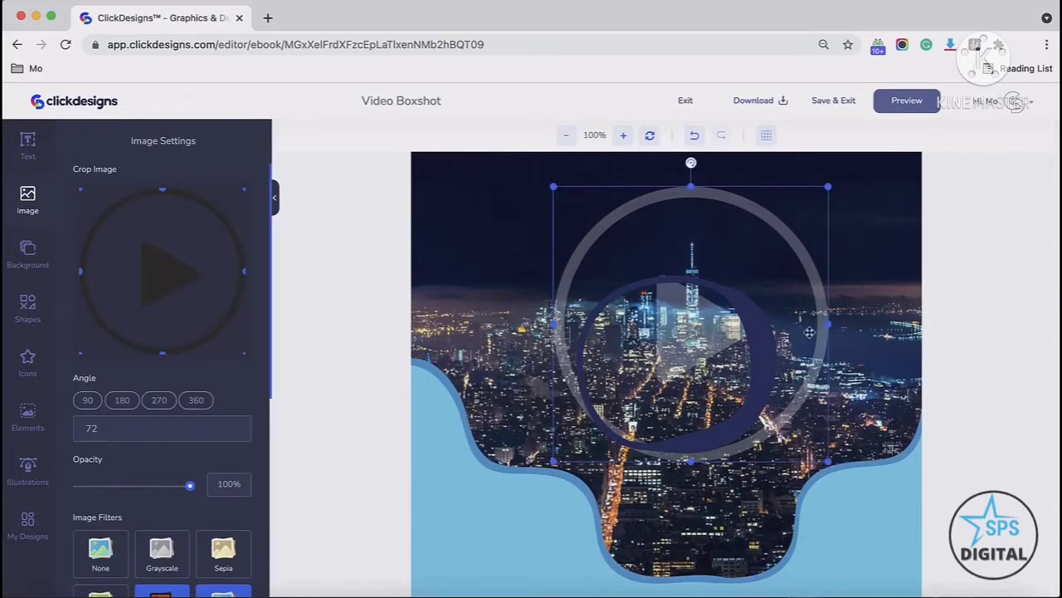
click(870, 292)
click(732, 307)
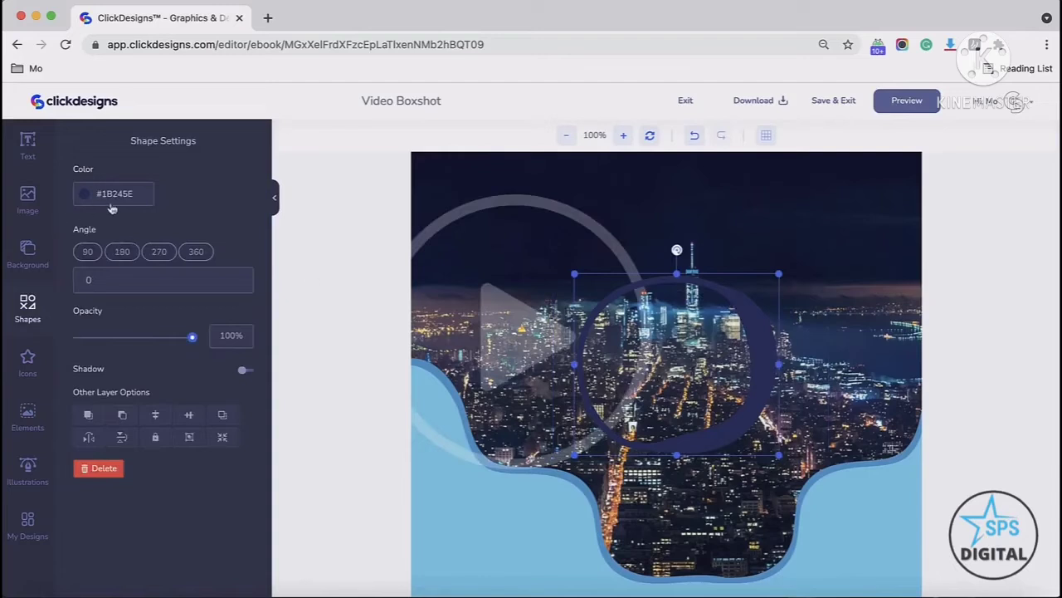
click(116, 195)
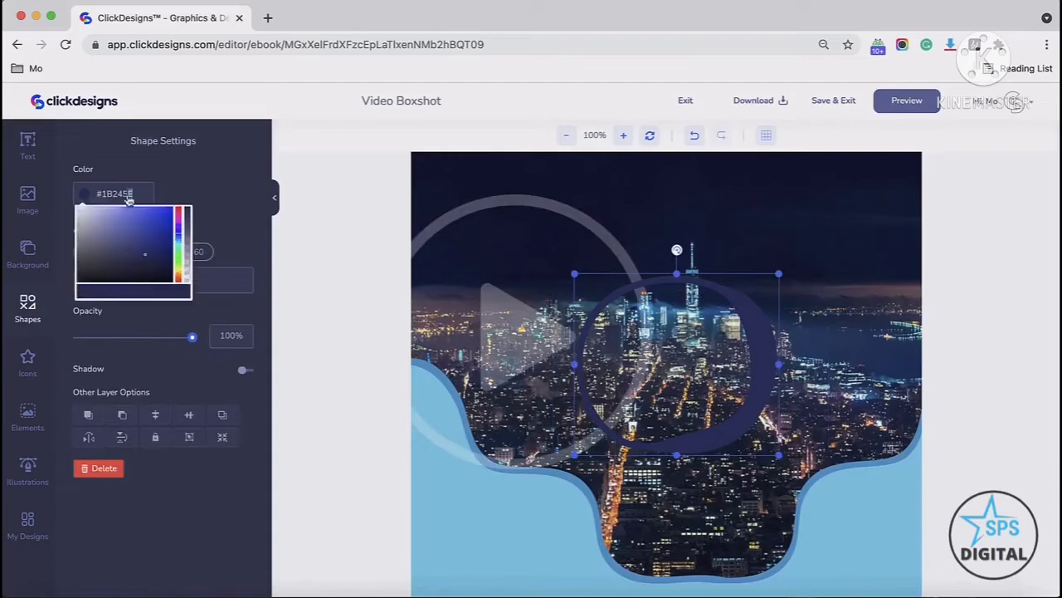
key(ctrl+v)
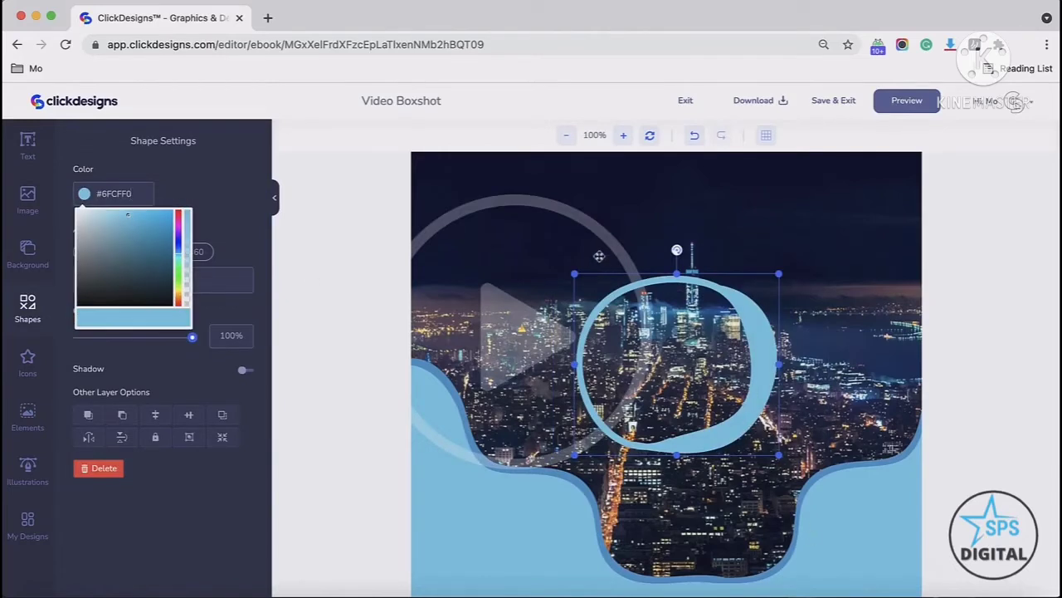
Step: Move the play icon ring back over the centre of the city image
drag(600, 253, 798, 295)
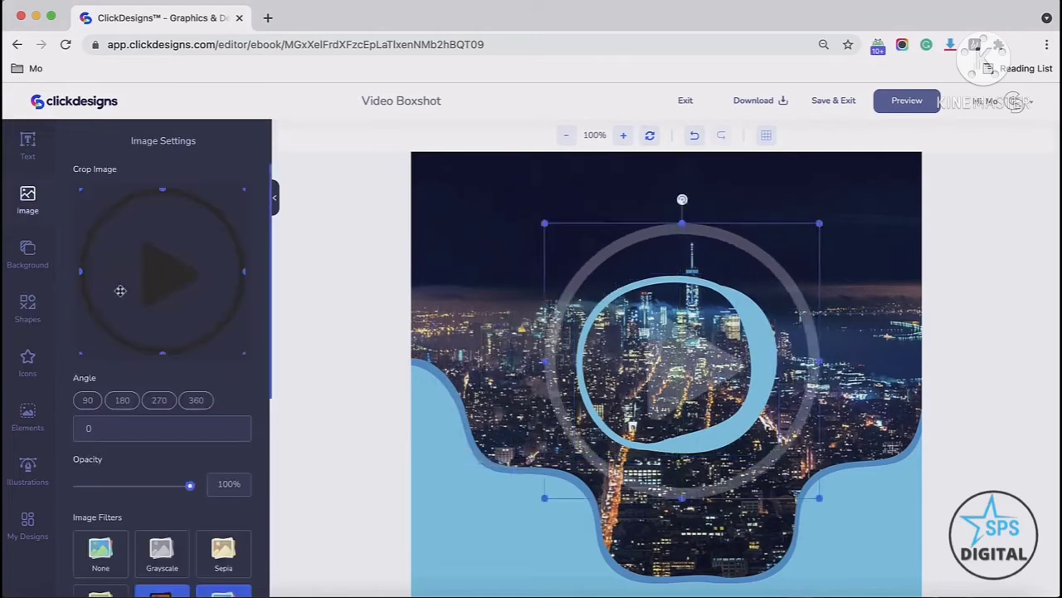
click(25, 302)
scroll(139, 332, down, 2)
scroll(139, 332, up, 2)
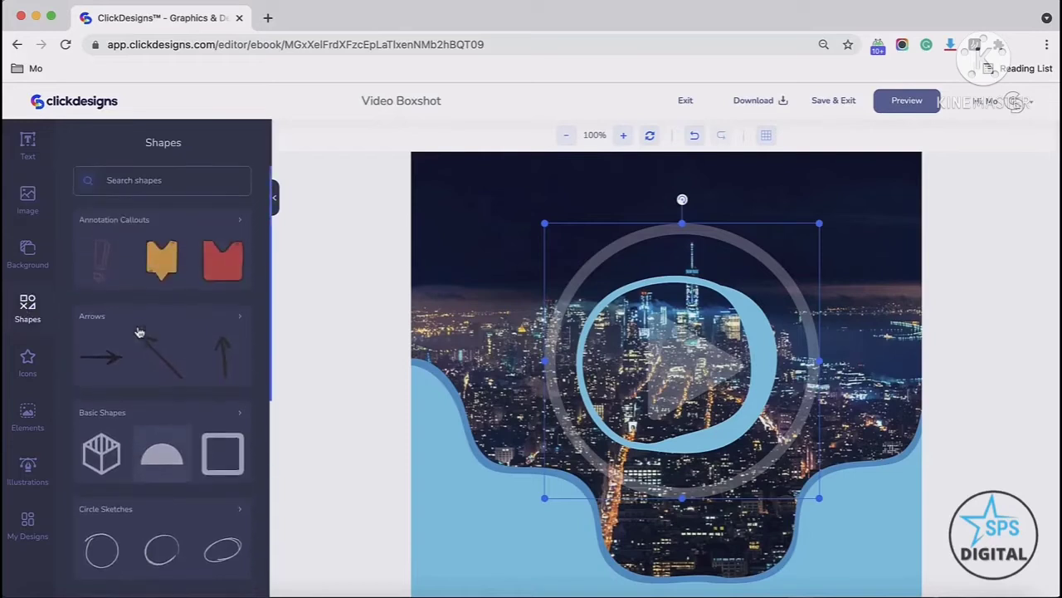
Step: Select the circle sketch around the play icon and delete it
click(465, 522)
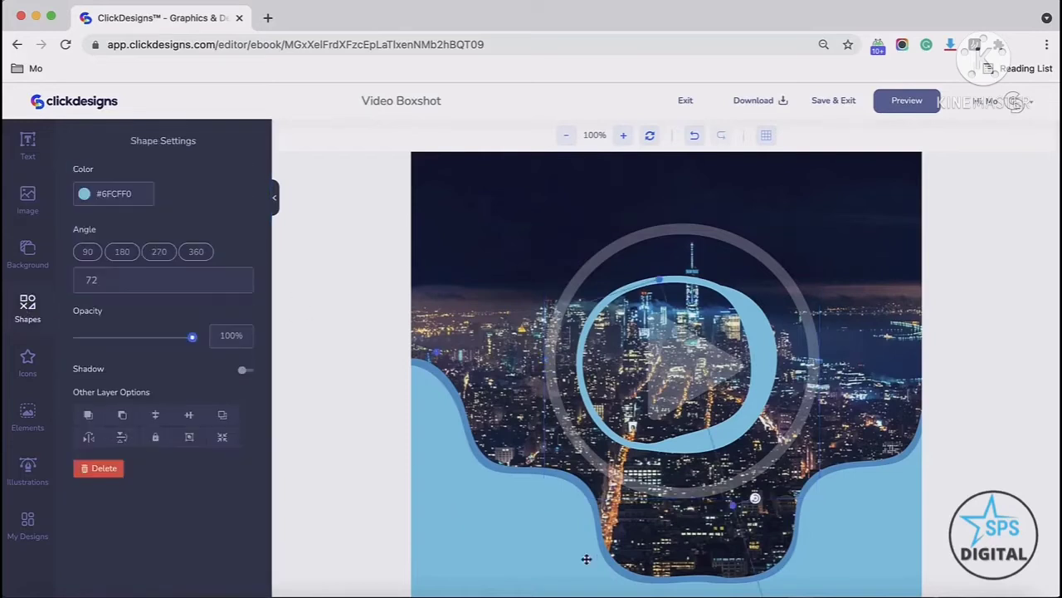
drag(586, 559, 515, 540)
click(711, 428)
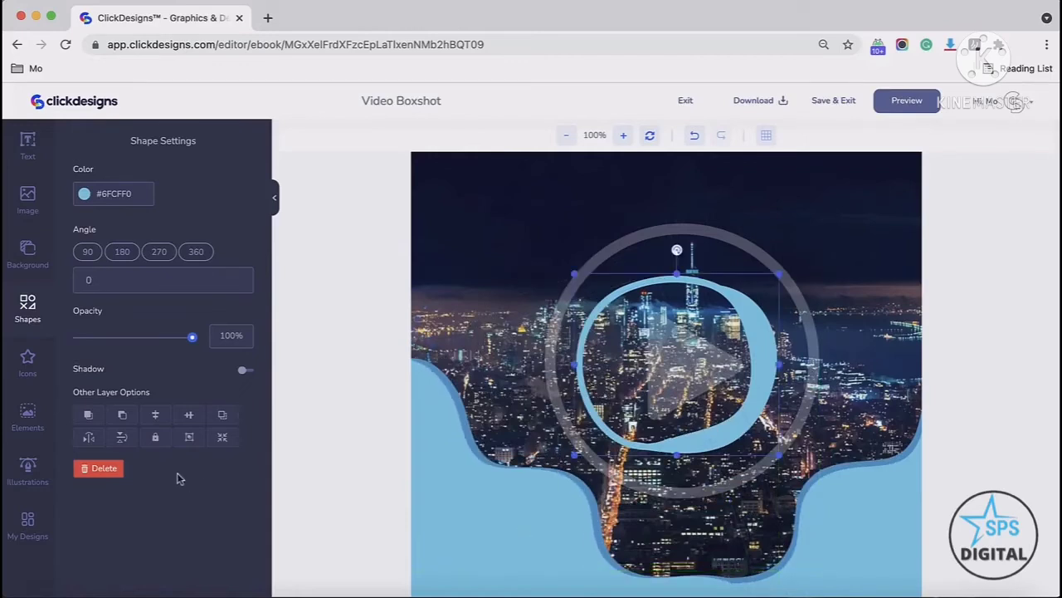
click(116, 469)
Step: Add an office building icon from the City Collection icons and place it in the lower-left blue area
click(27, 308)
click(28, 362)
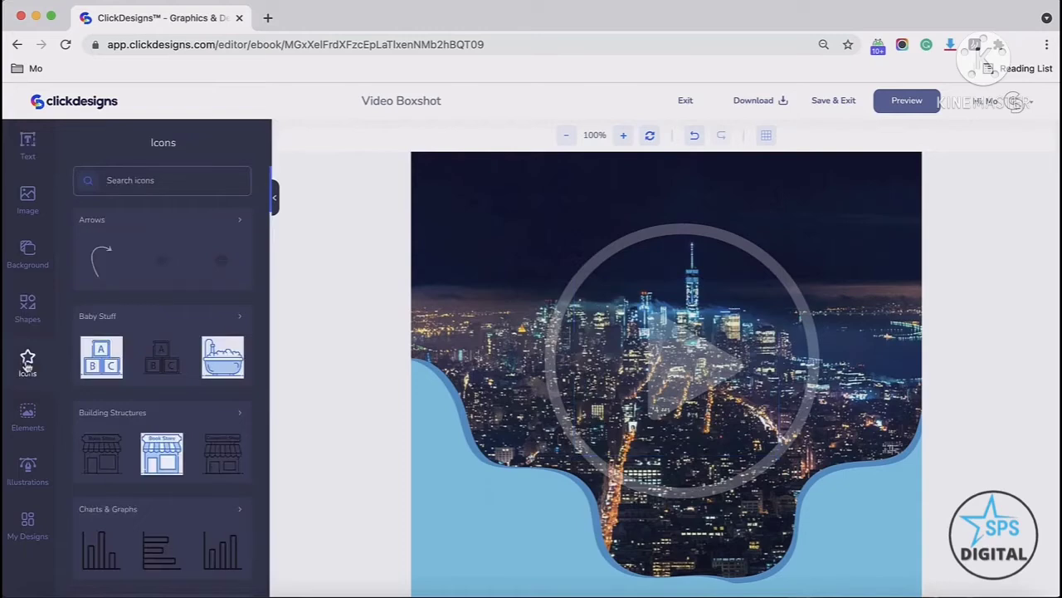
scroll(116, 332, down, 8)
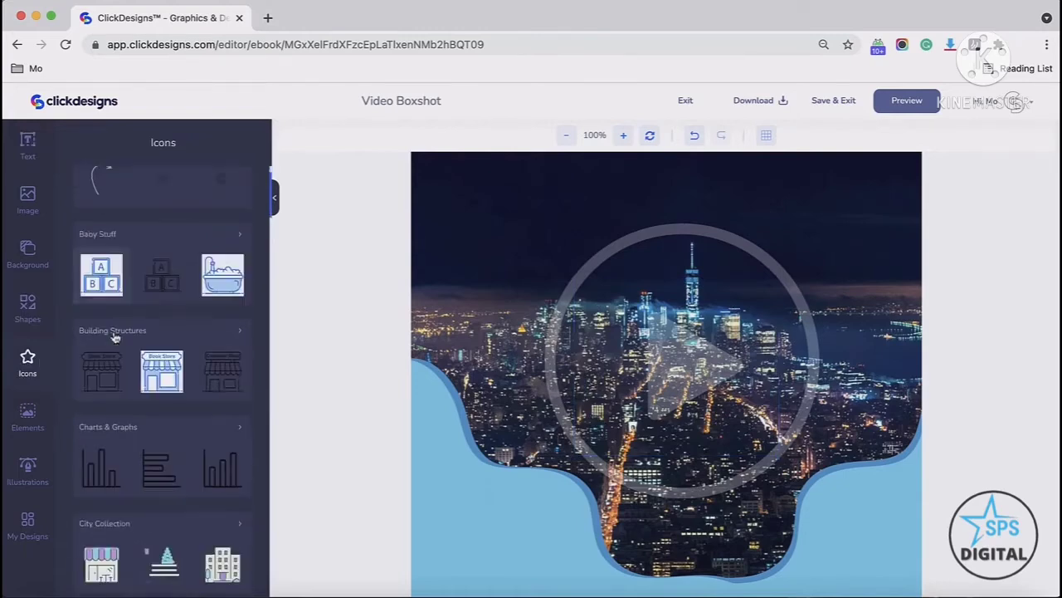
scroll(116, 339, up, 5)
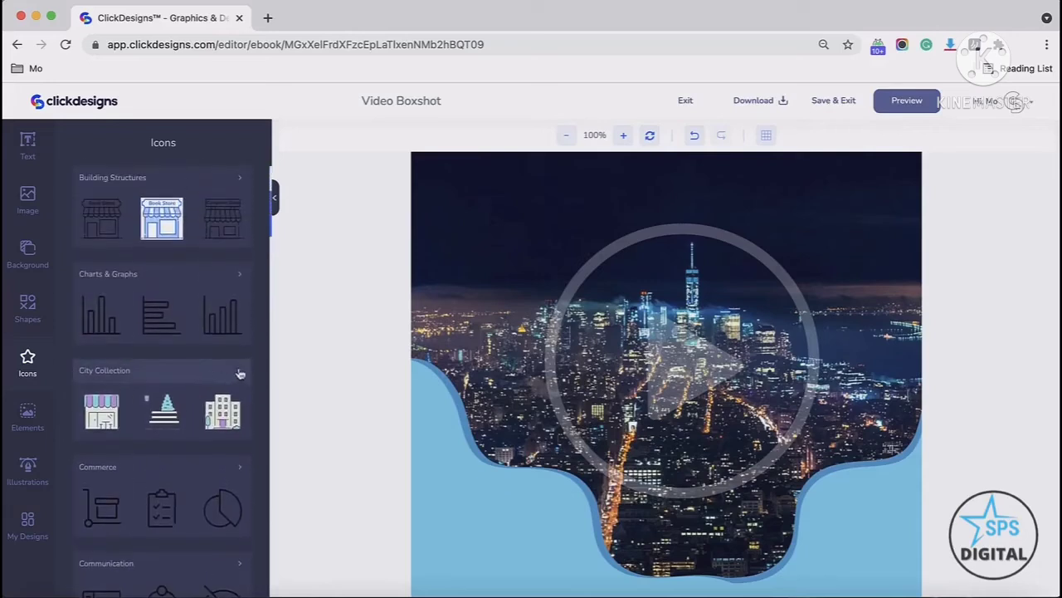
scroll(191, 332, up, 3)
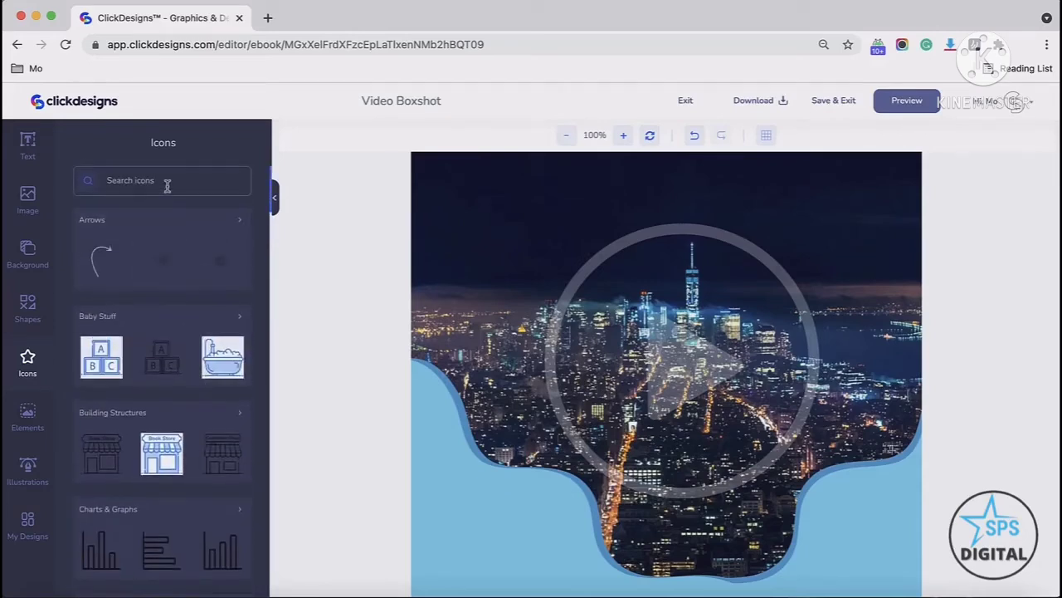
scroll(167, 186, down, 5)
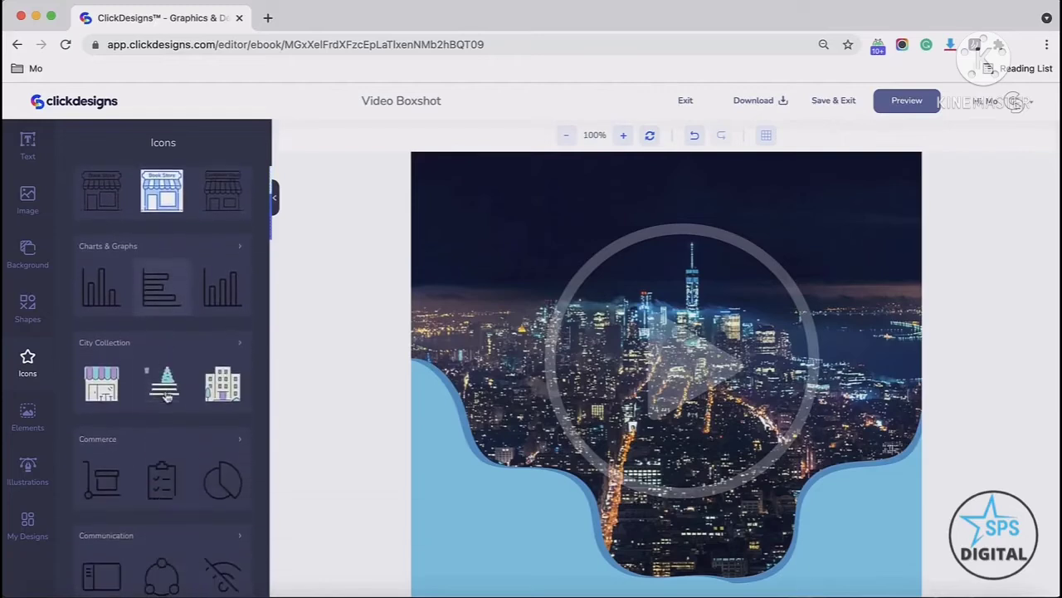
click(234, 347)
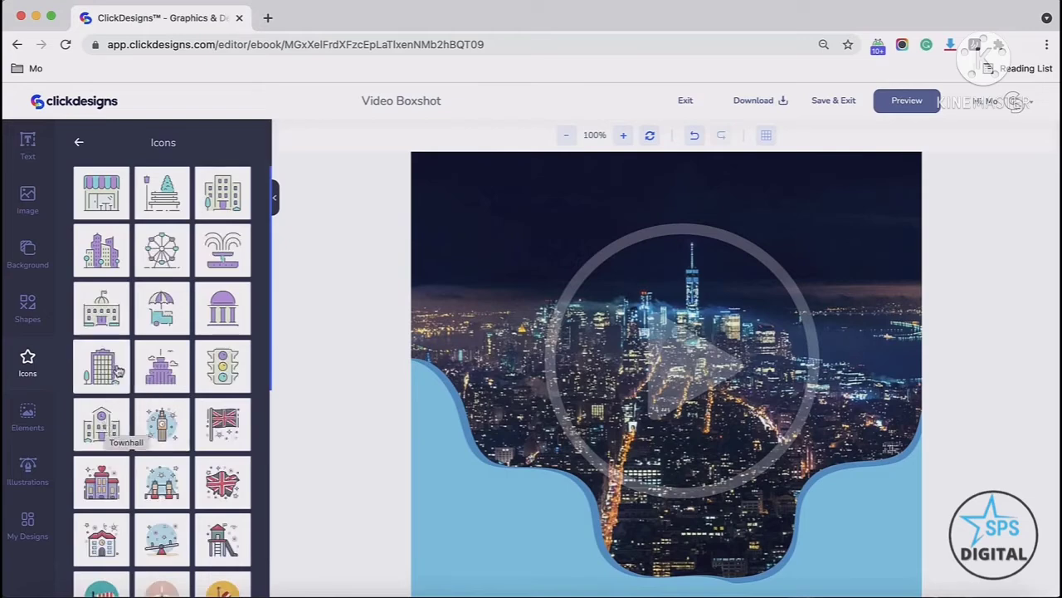
click(101, 375)
scroll(664, 374, down, 2)
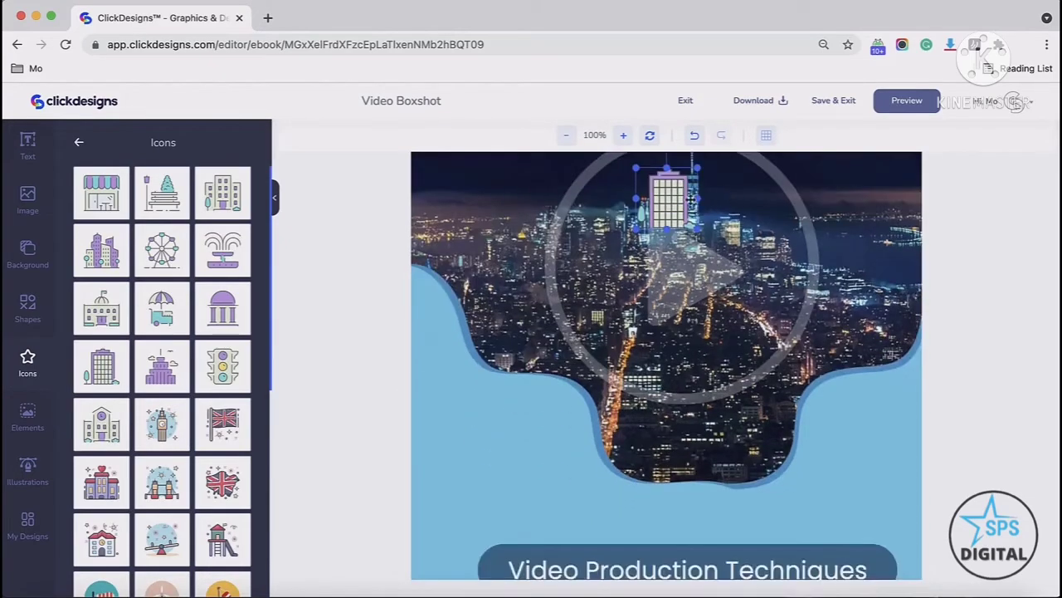
drag(687, 199, 576, 524)
drag(523, 462, 512, 462)
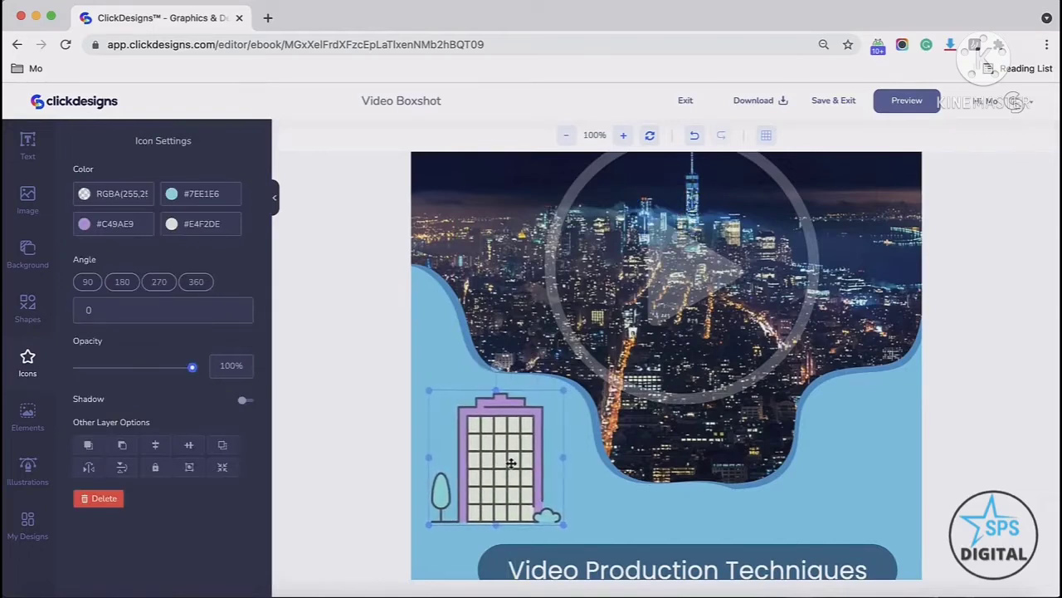
Step: Recolor the building icon's first three color layers, using dark tones #1A1E1F and #0A1D40
click(84, 195)
click(137, 232)
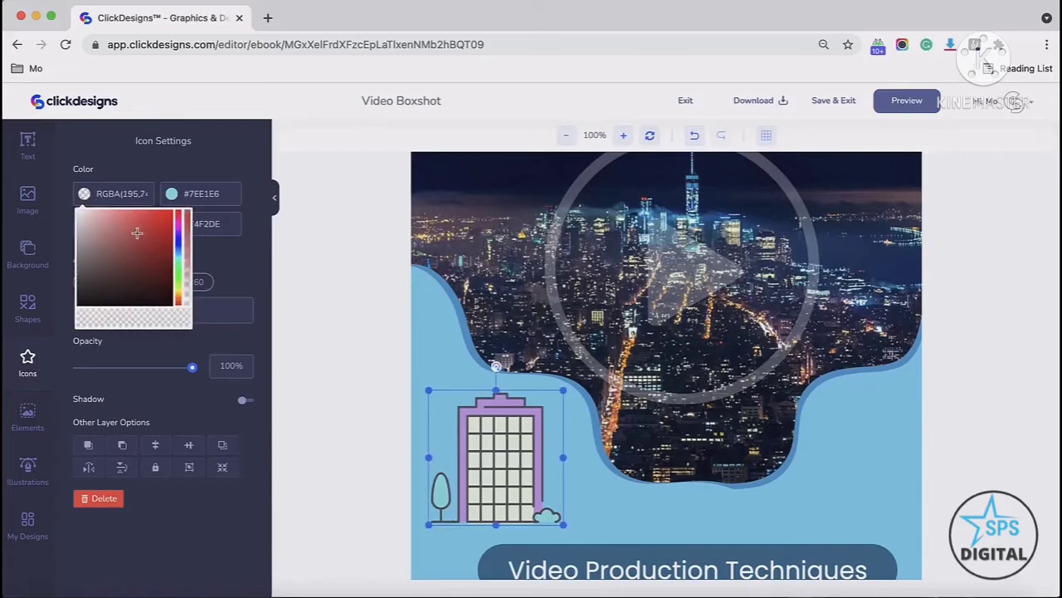
click(172, 195)
click(180, 294)
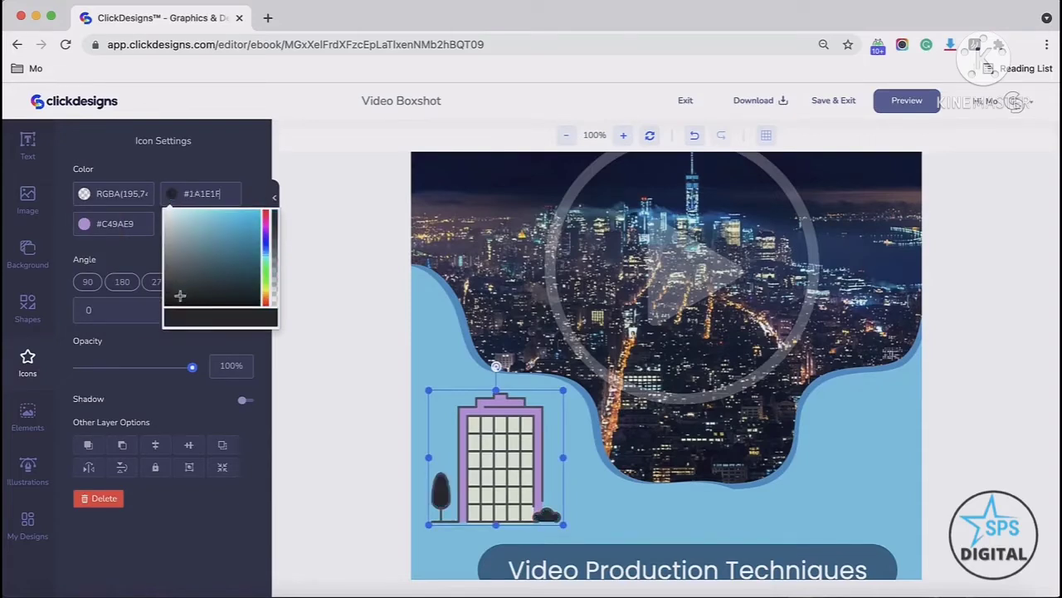
click(114, 223)
click(157, 312)
click(179, 279)
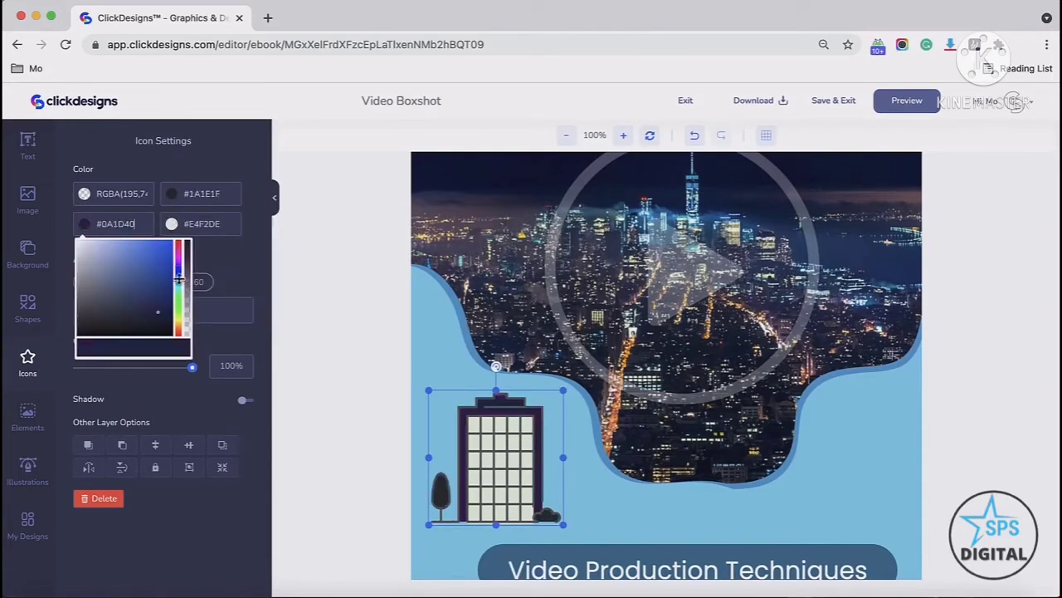
click(243, 256)
Step: Set the building icon's fourth color to light green #D9E9D2
click(172, 224)
click(192, 300)
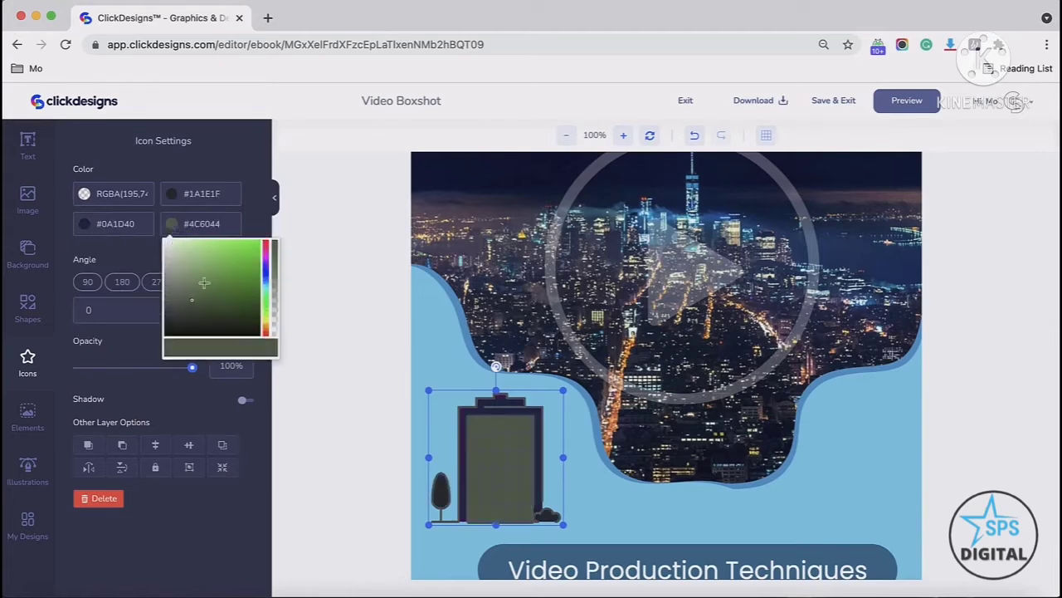
click(204, 283)
click(174, 249)
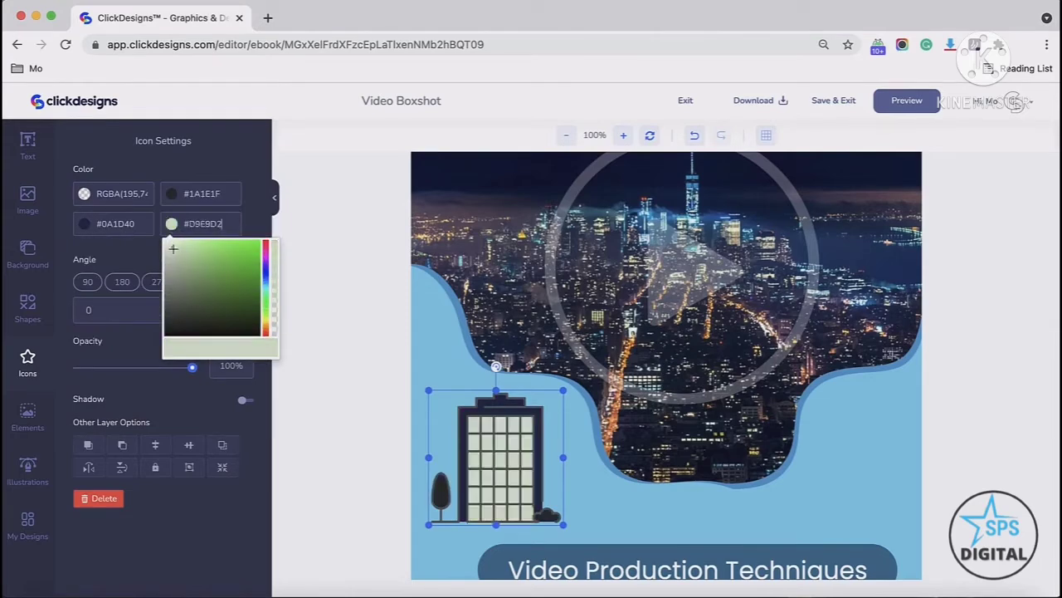
click(116, 265)
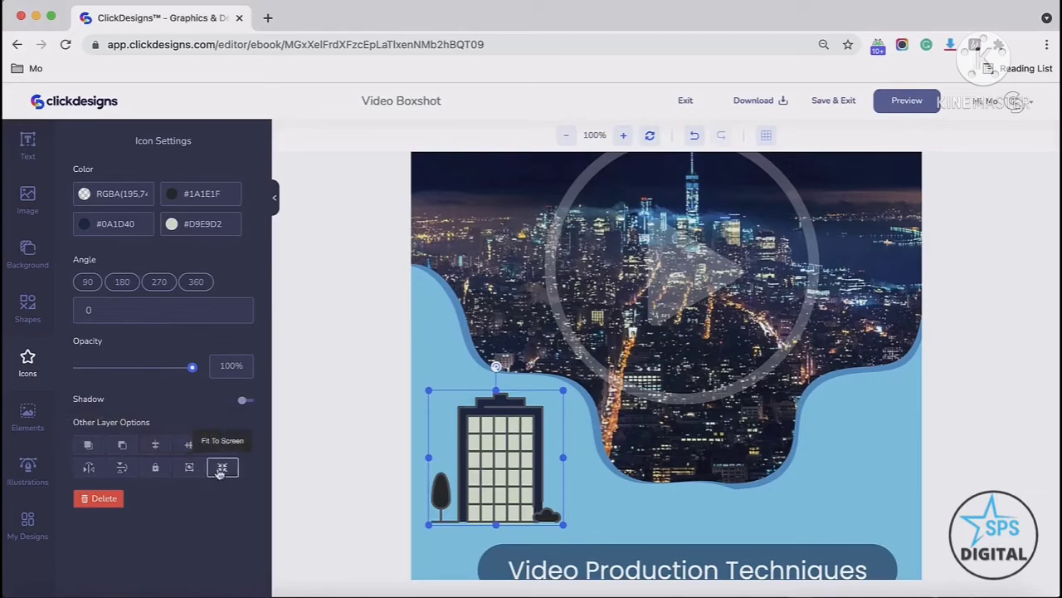
Step: Search the elements for arrow and add the orange arrow to the design
click(29, 415)
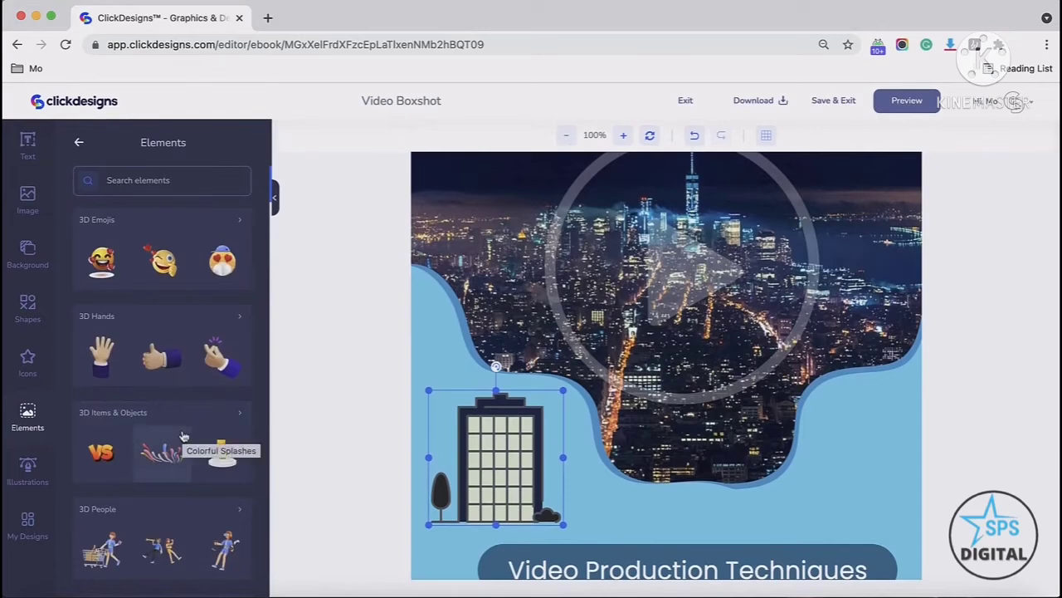
click(150, 184)
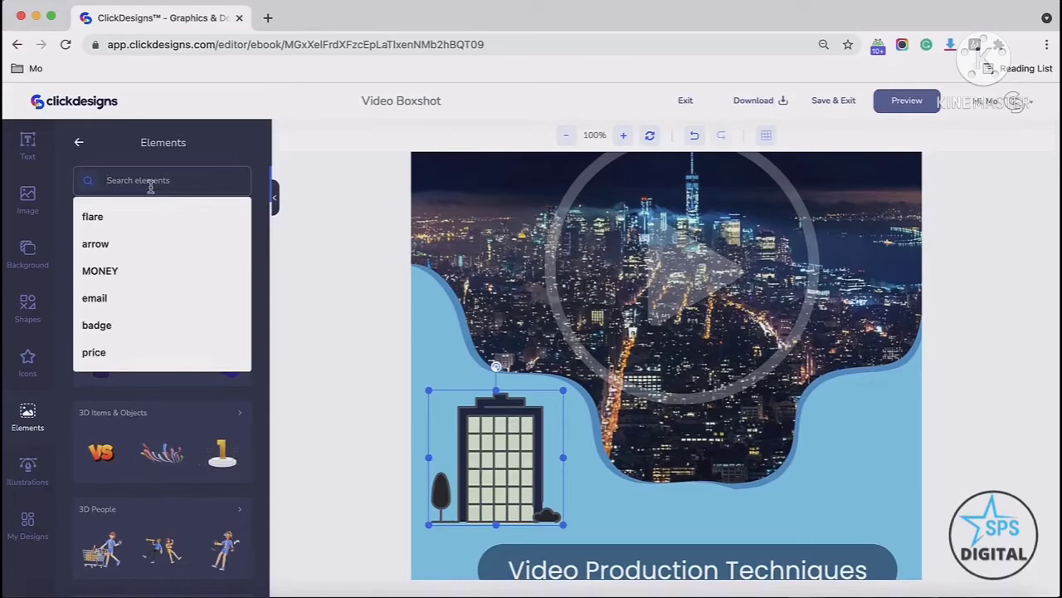
click(133, 240)
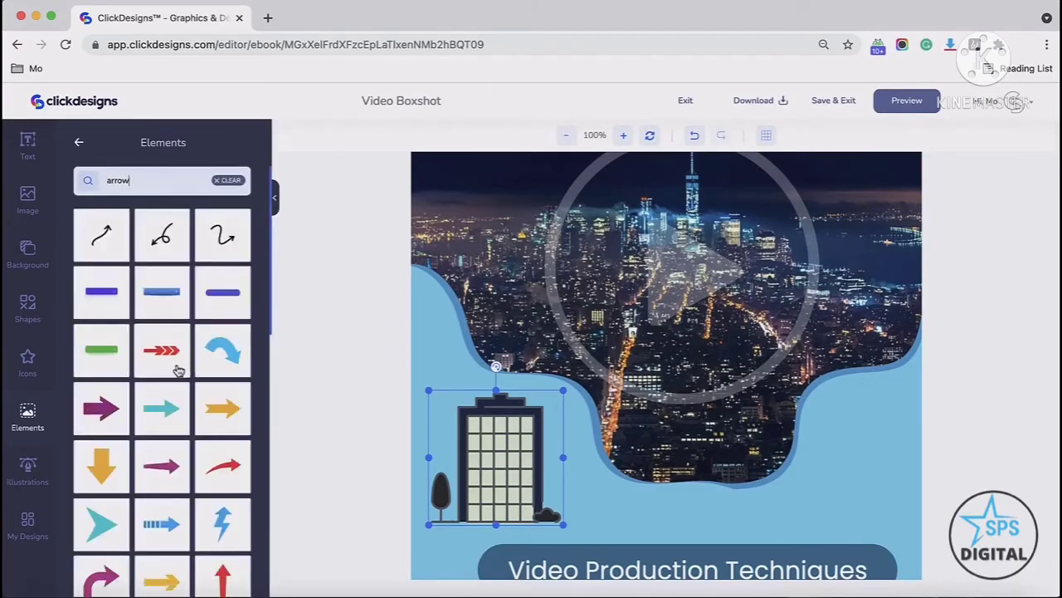
click(222, 417)
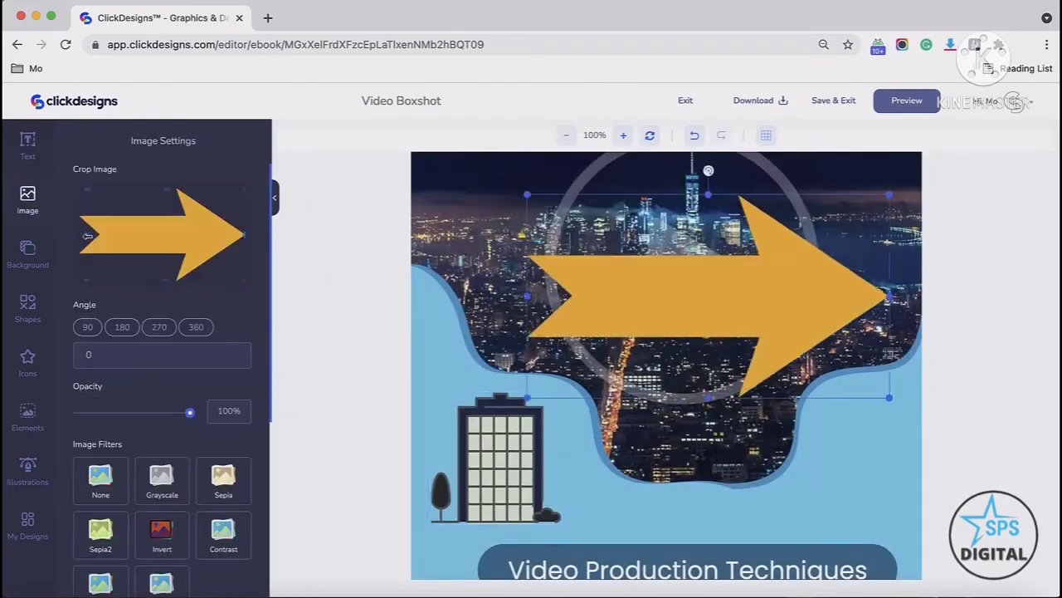
Step: Trim the arrow's crop slightly and lower its opacity to 50%
drag(88, 235, 89, 236)
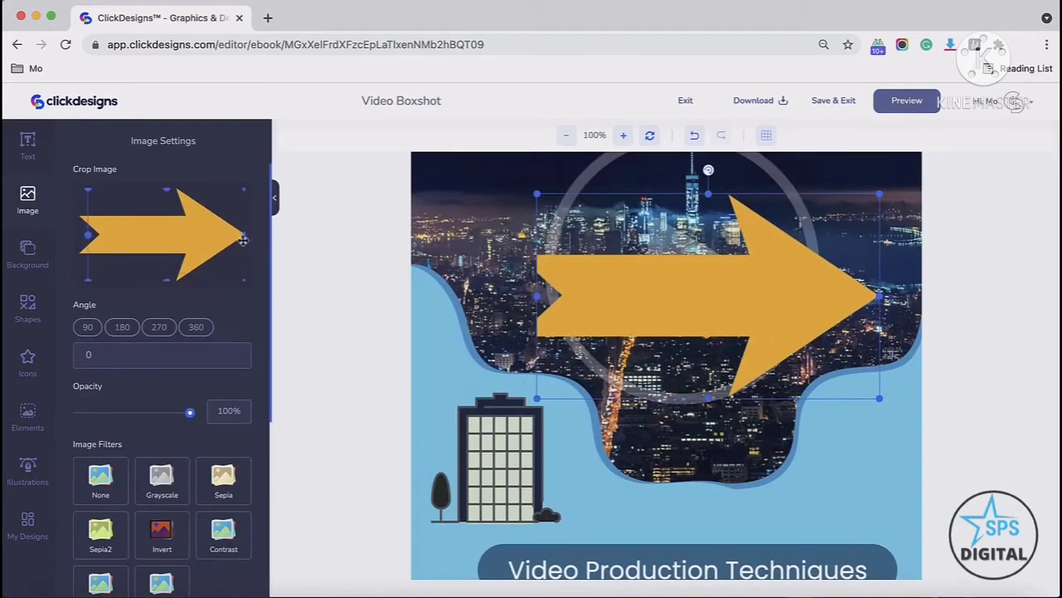
scroll(154, 334, down, 2)
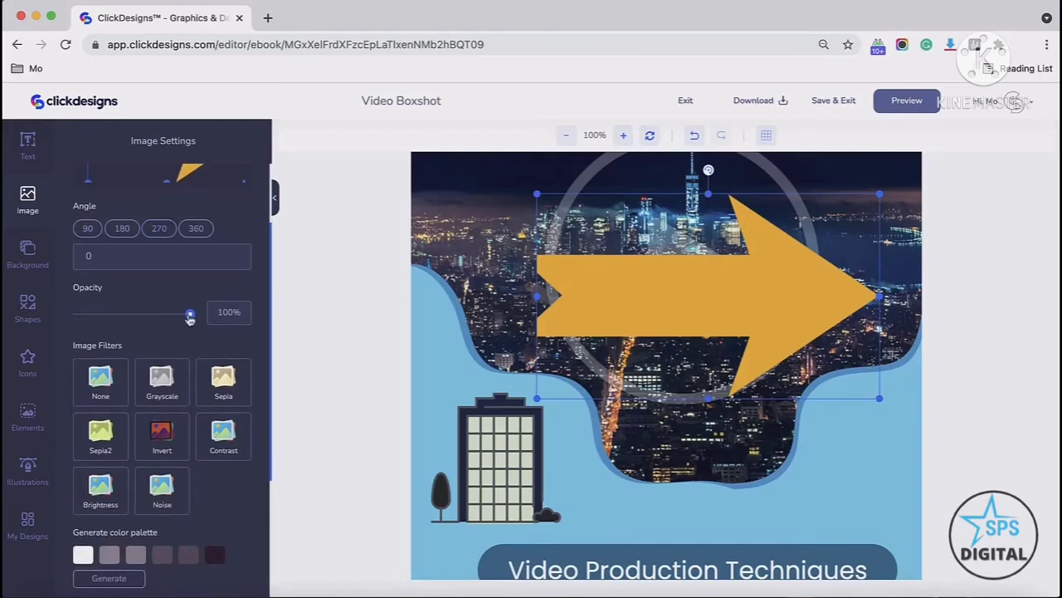
drag(191, 317, 145, 319)
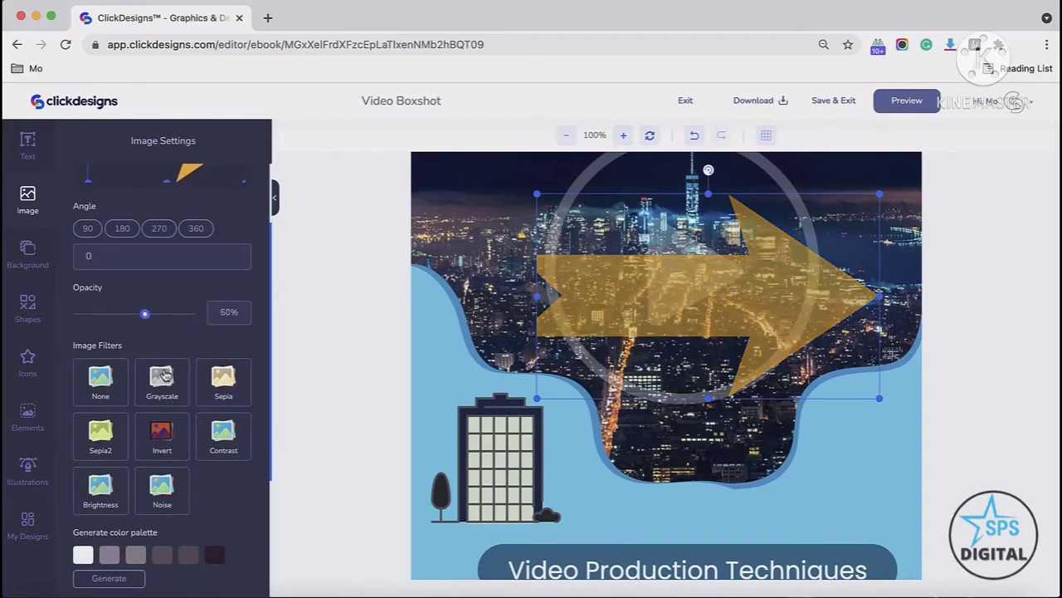
Step: Apply the Grayscale and Sepia filters to the arrow and generate a color palette from it
click(164, 375)
click(223, 379)
scroll(207, 373, down, 2)
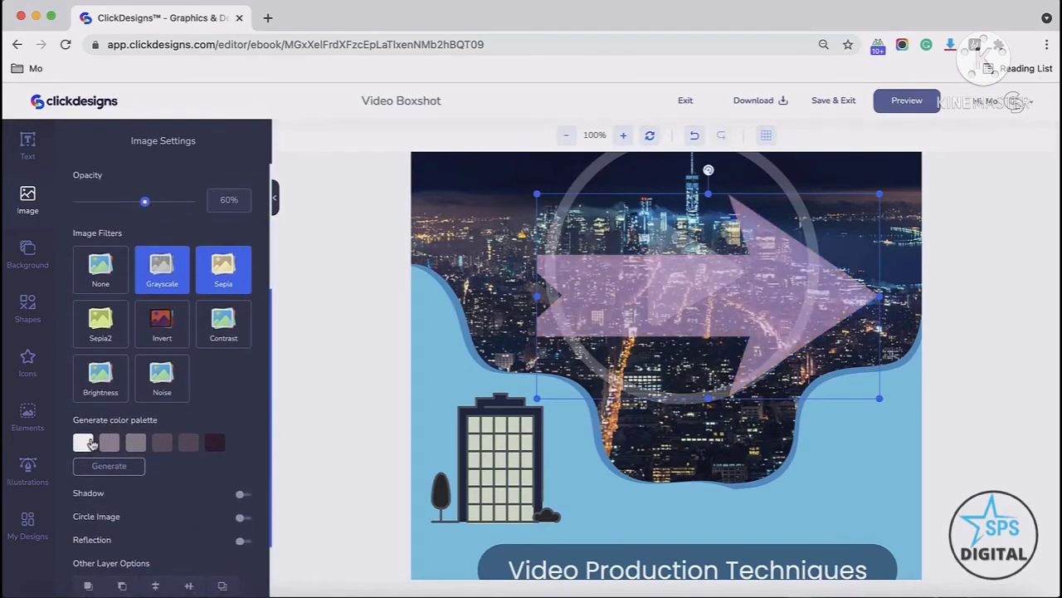
click(133, 459)
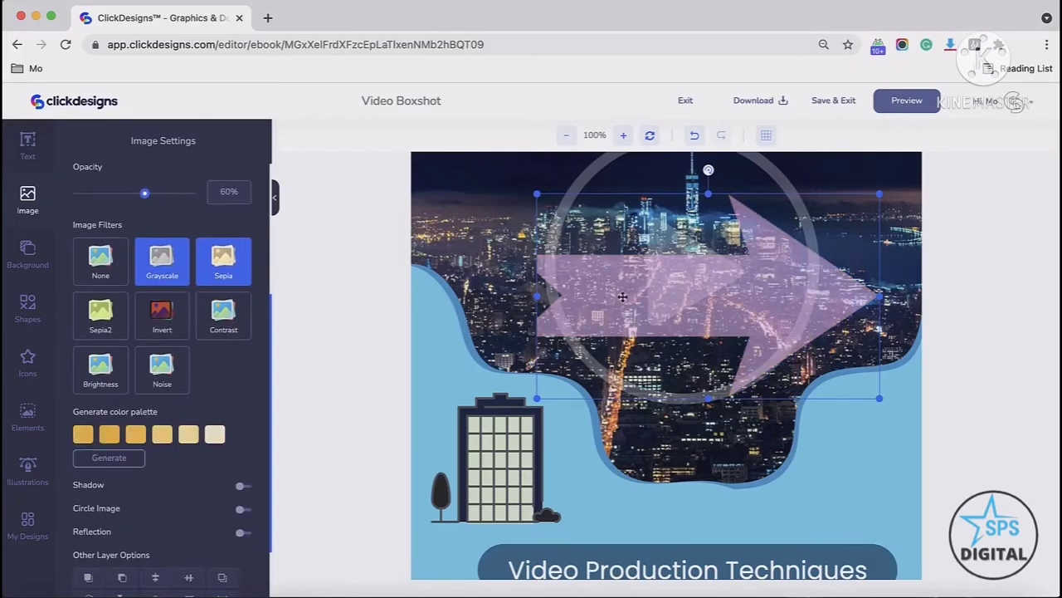
Step: Try the shadow, circle image and reflection effects on the arrow, switching each off again
scroll(198, 390, down, 1)
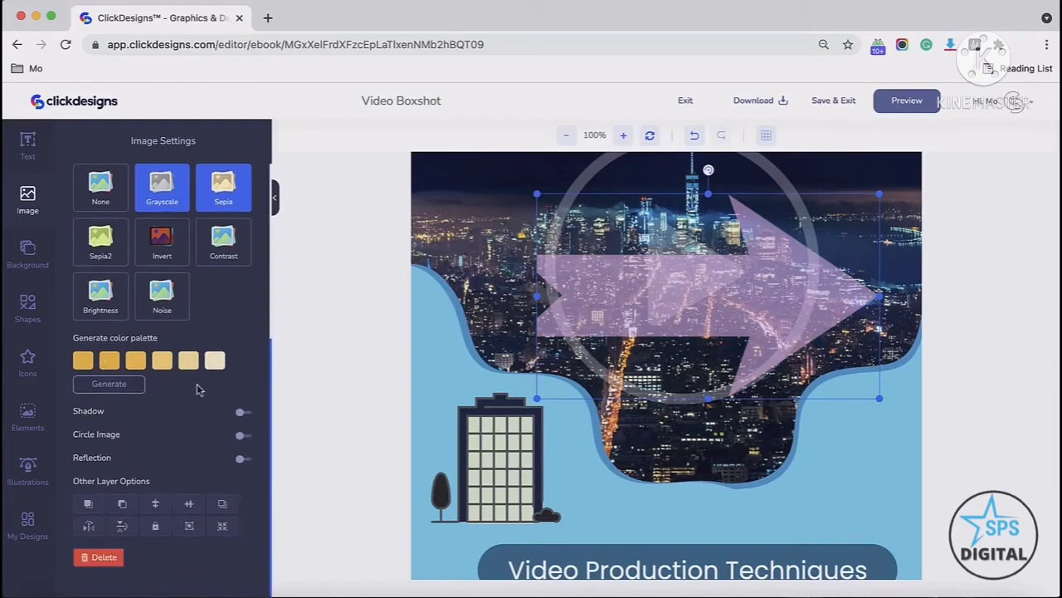
click(241, 414)
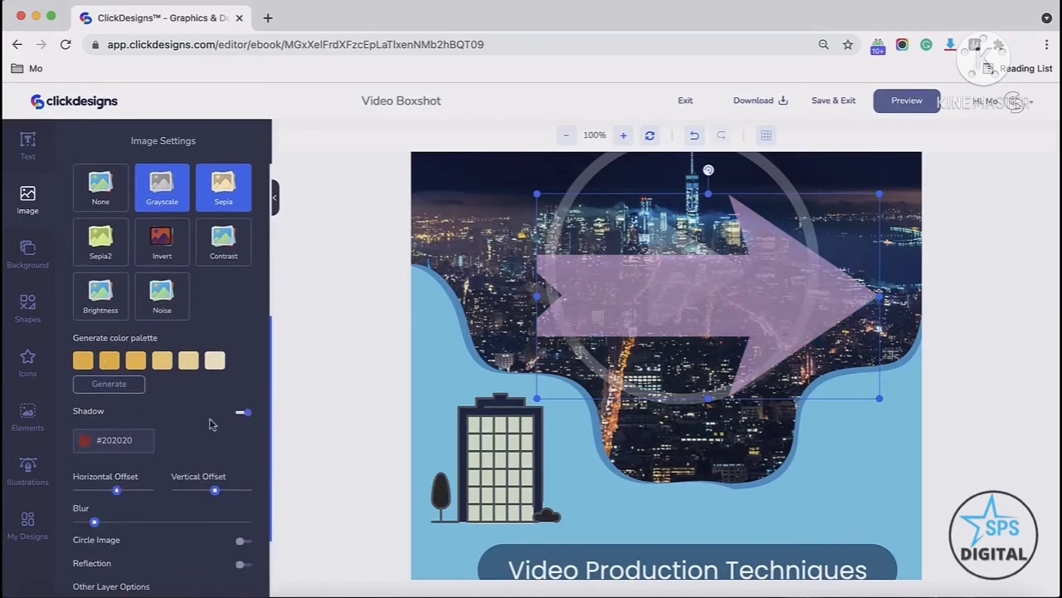
click(240, 412)
click(247, 439)
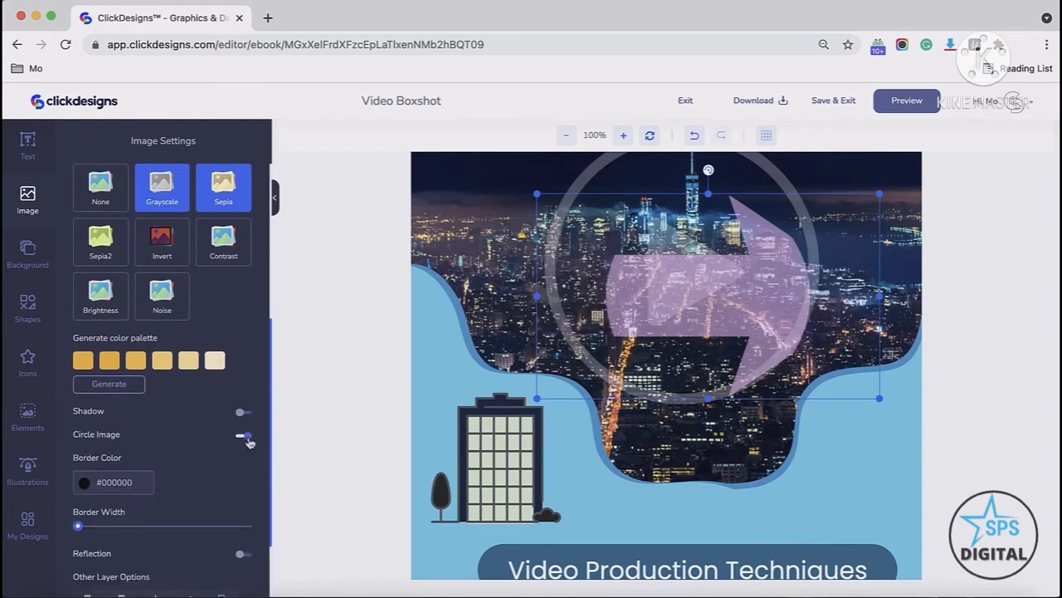
click(242, 436)
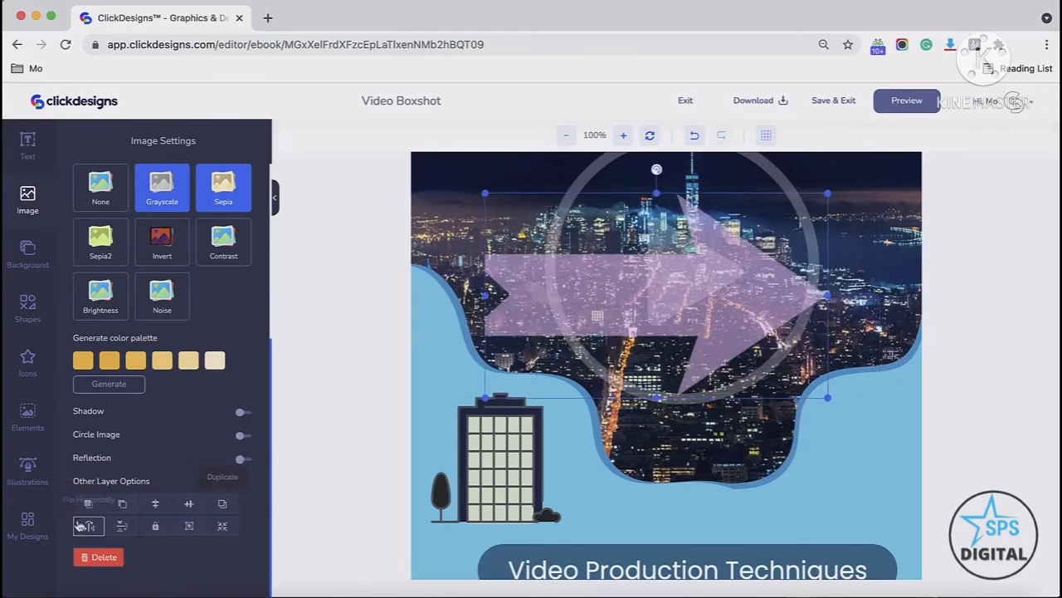
click(243, 459)
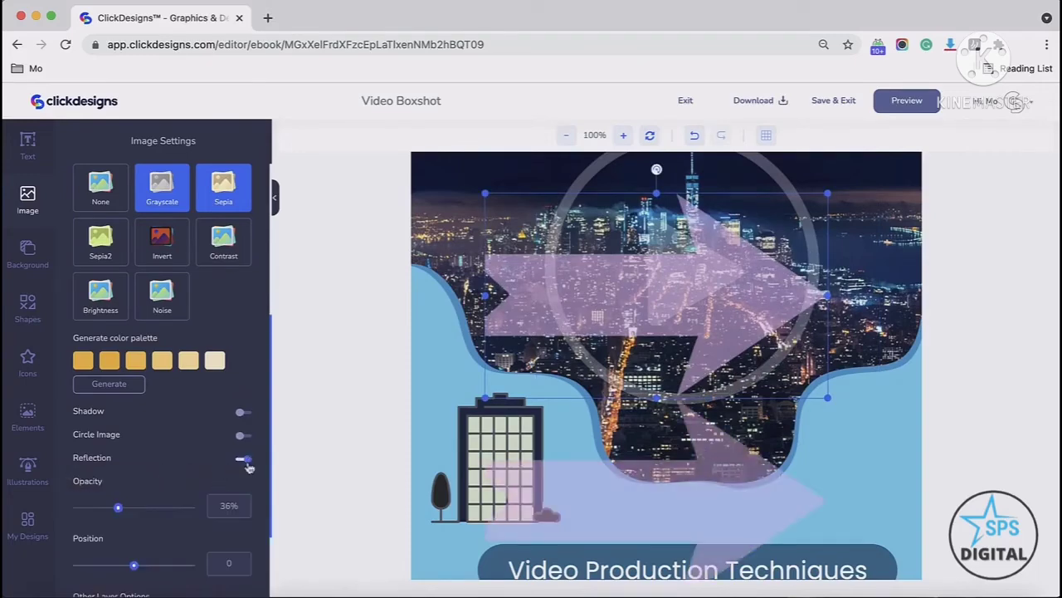
click(242, 459)
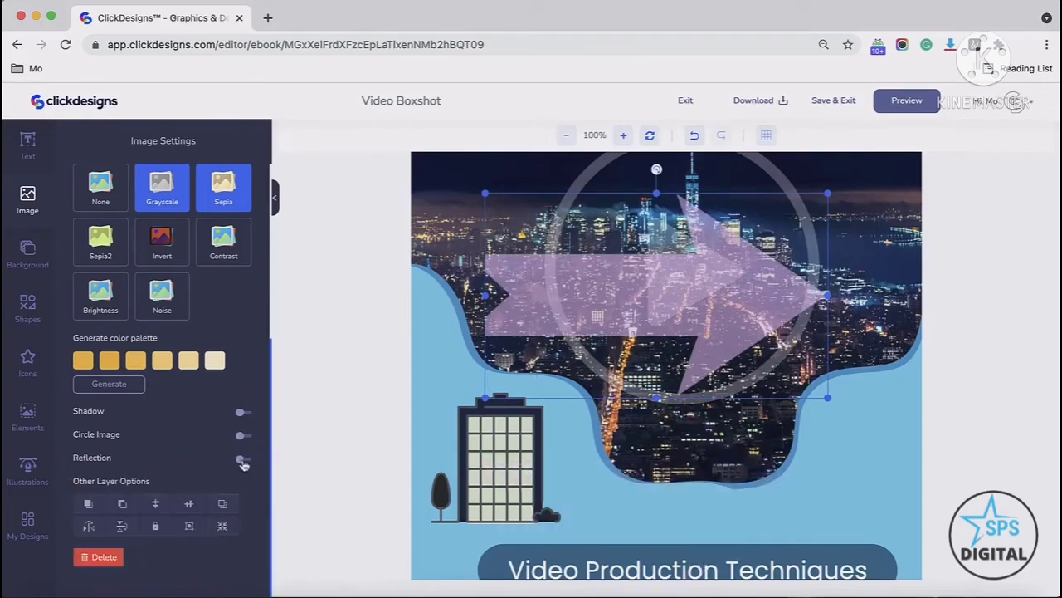
Step: Enable the arrow's reflection with reflection opacity 27% and position 125
click(242, 459)
scroll(174, 479, down, 2)
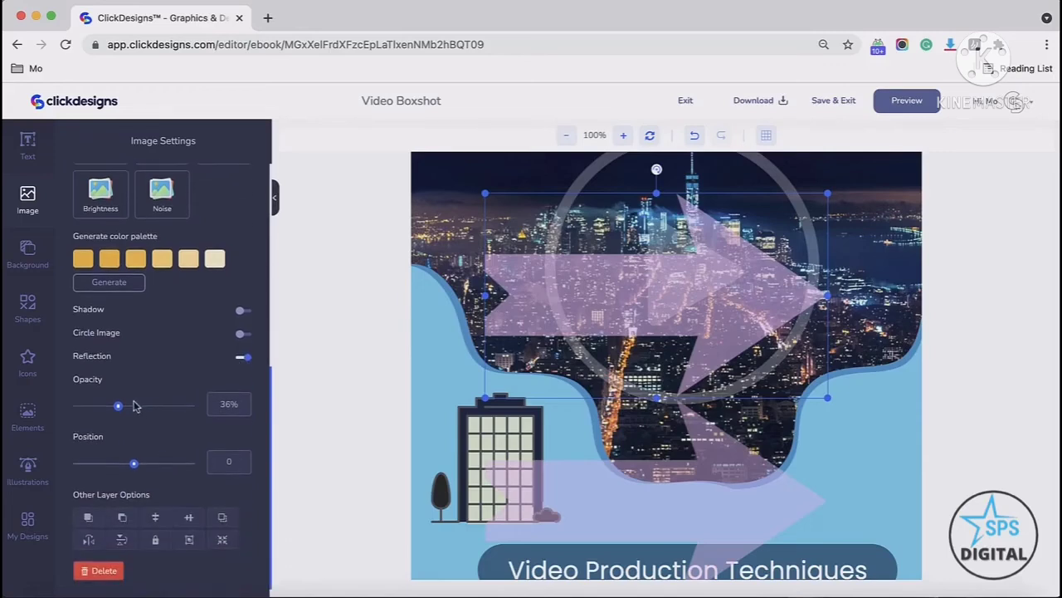
mouse_move(119, 409)
mouse_down()
mouse_move(179, 410)
mouse_move(108, 412)
mouse_up()
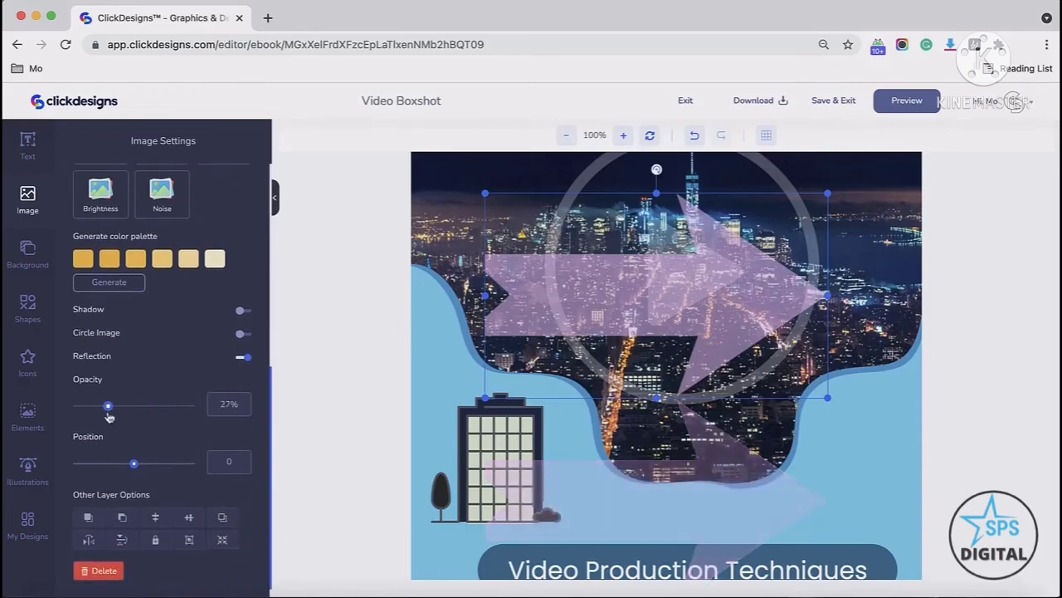
drag(144, 468, 170, 466)
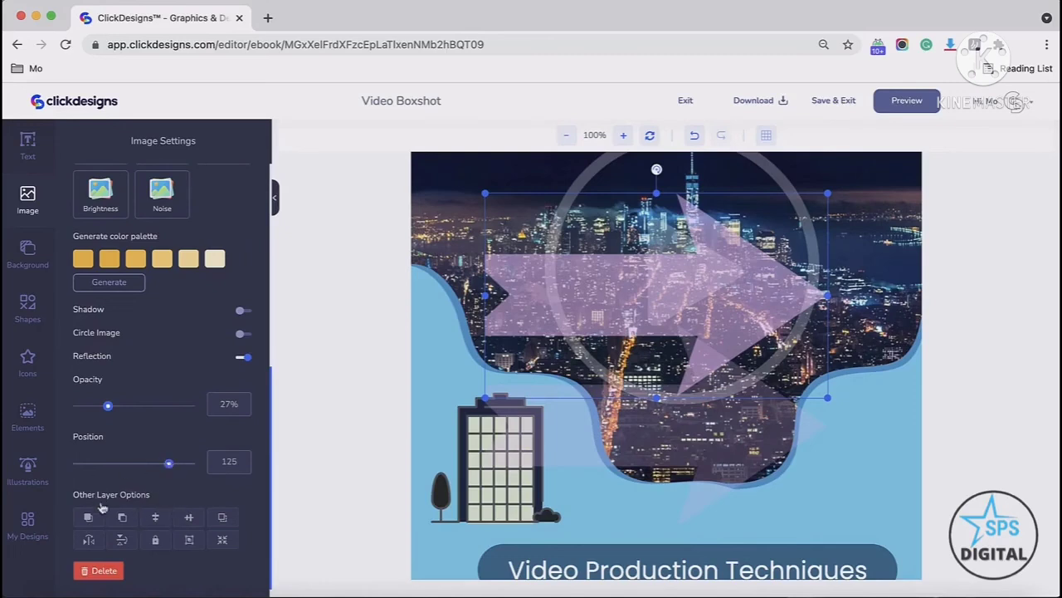
Step: Delete the arrow from the design
key(Delete)
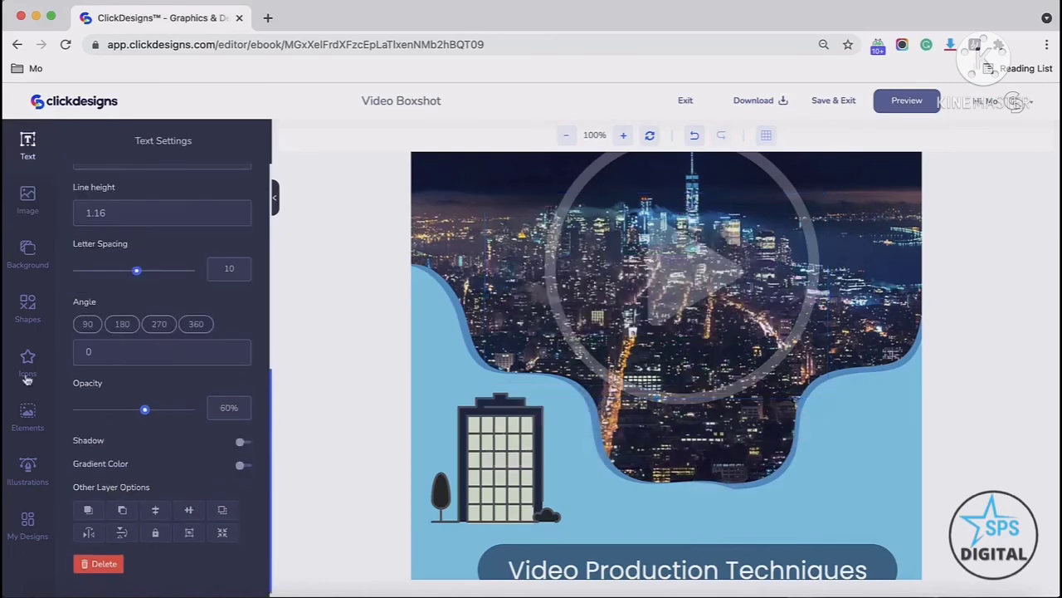
Step: Search the illustrations for work and add the person-at-desk illustration, moving it to the photo's lower right
click(30, 470)
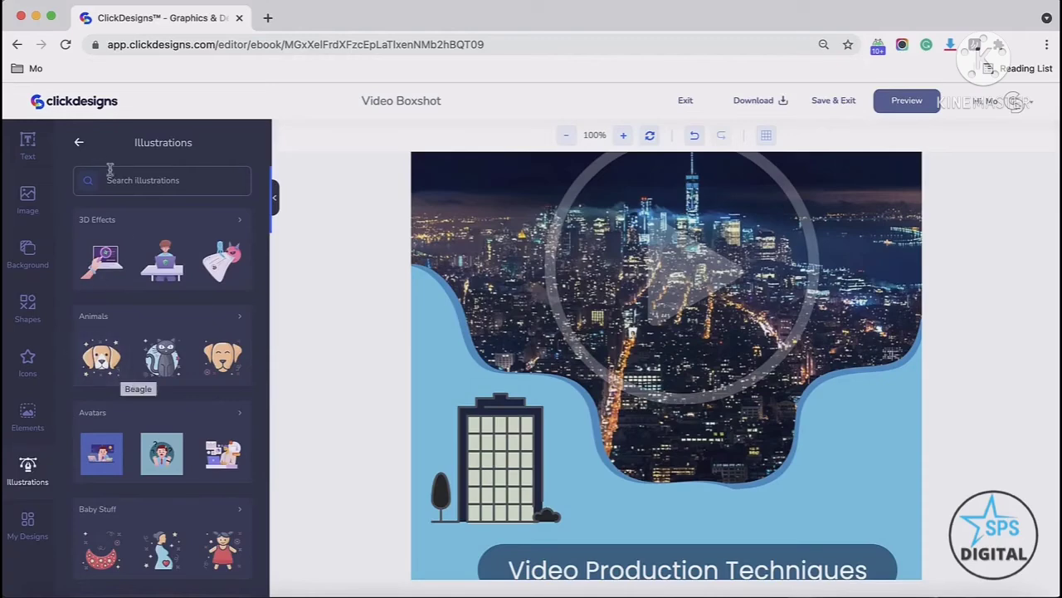
click(133, 183)
click(125, 203)
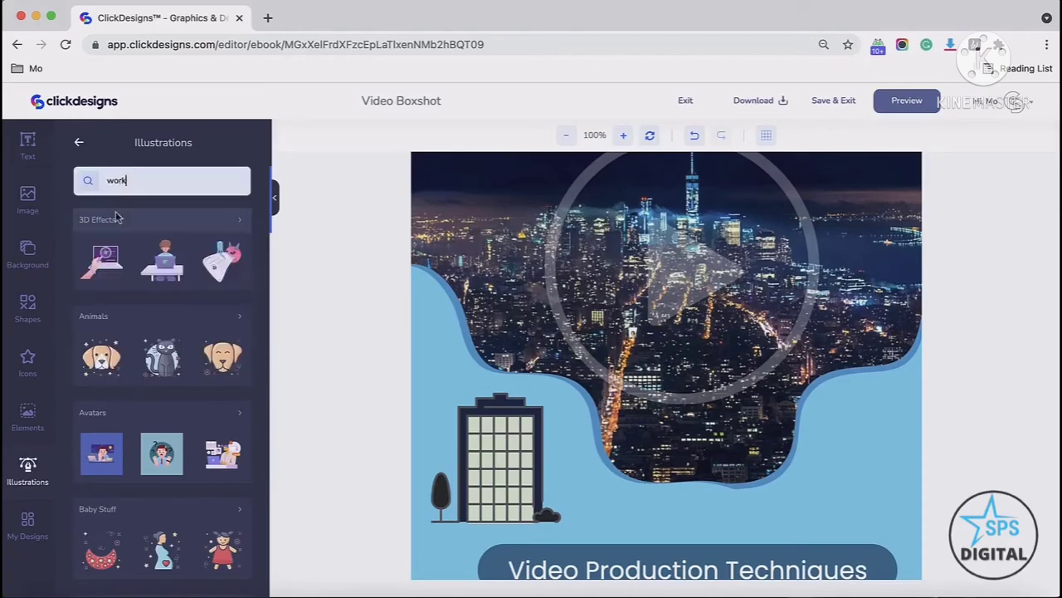
key(Return)
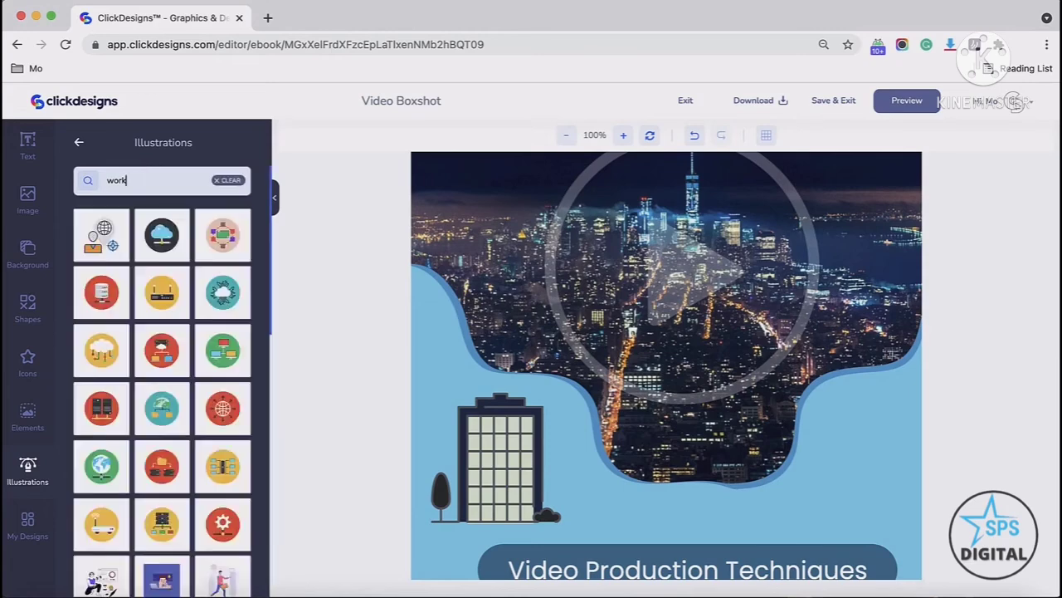
scroll(158, 345, down, 3)
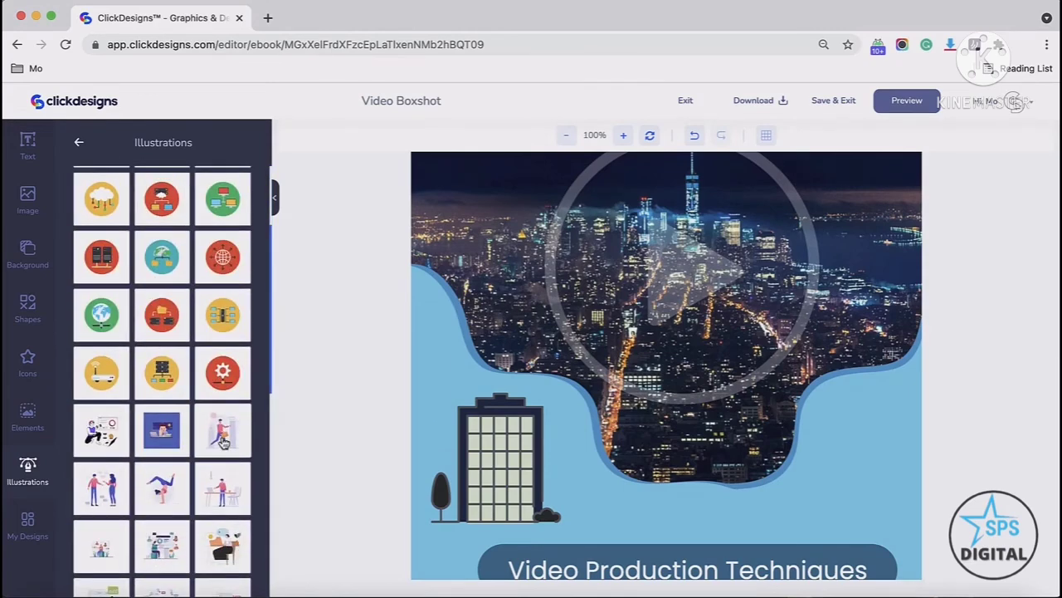
click(222, 433)
drag(664, 264, 772, 433)
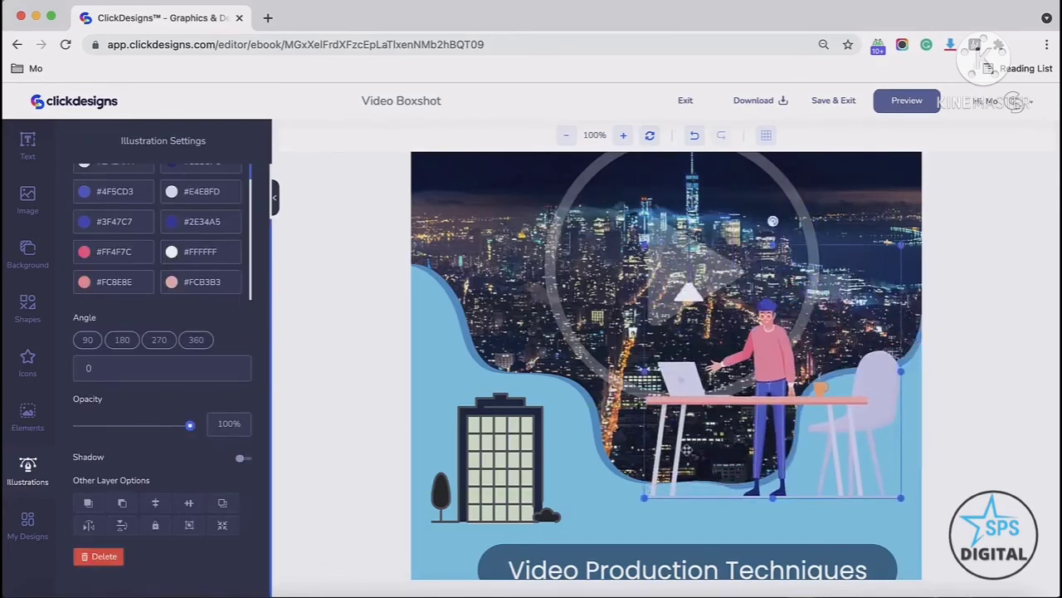
Step: Recolor the illustration's first two colors to #B02424 and #9491C8
scroll(122, 210, up, 3)
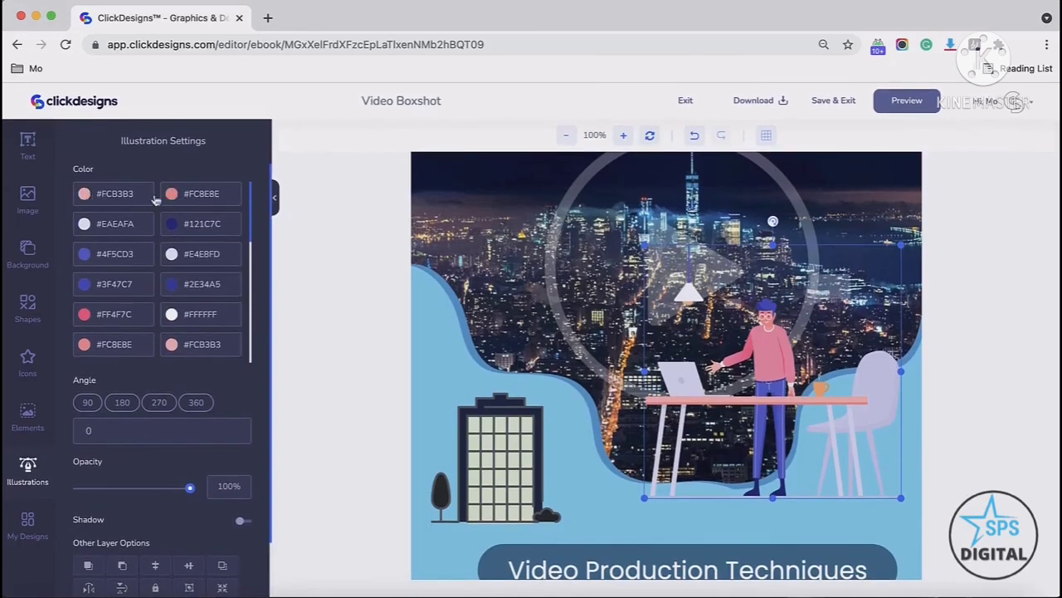
click(85, 194)
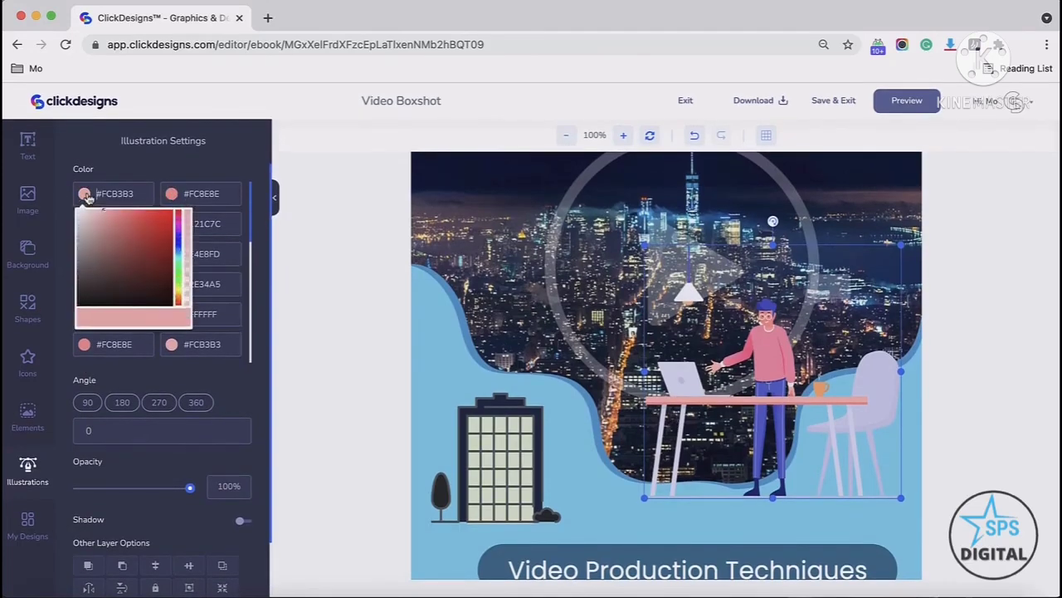
click(147, 257)
click(172, 194)
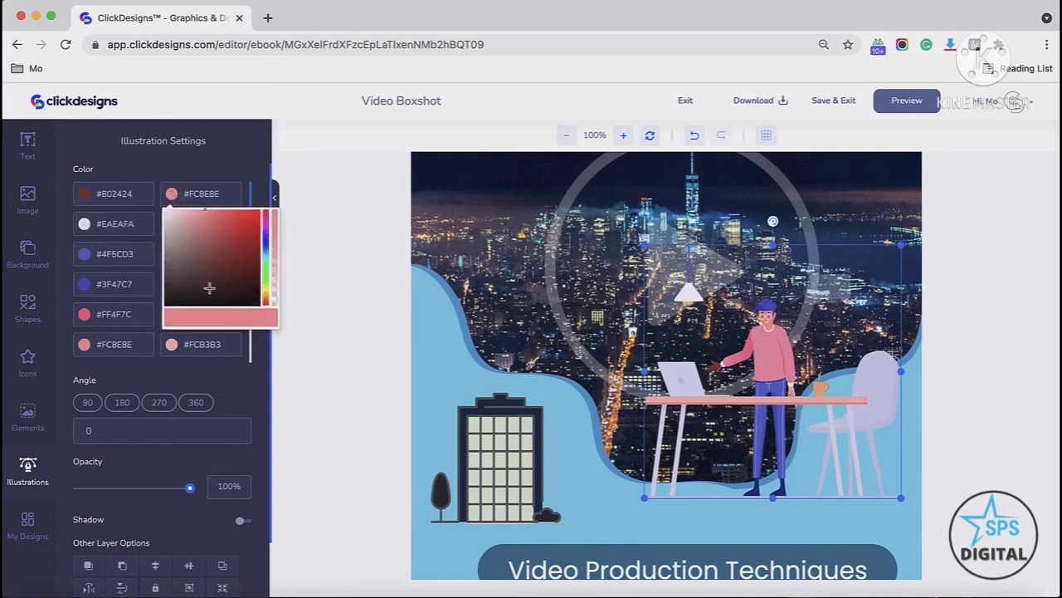
click(265, 241)
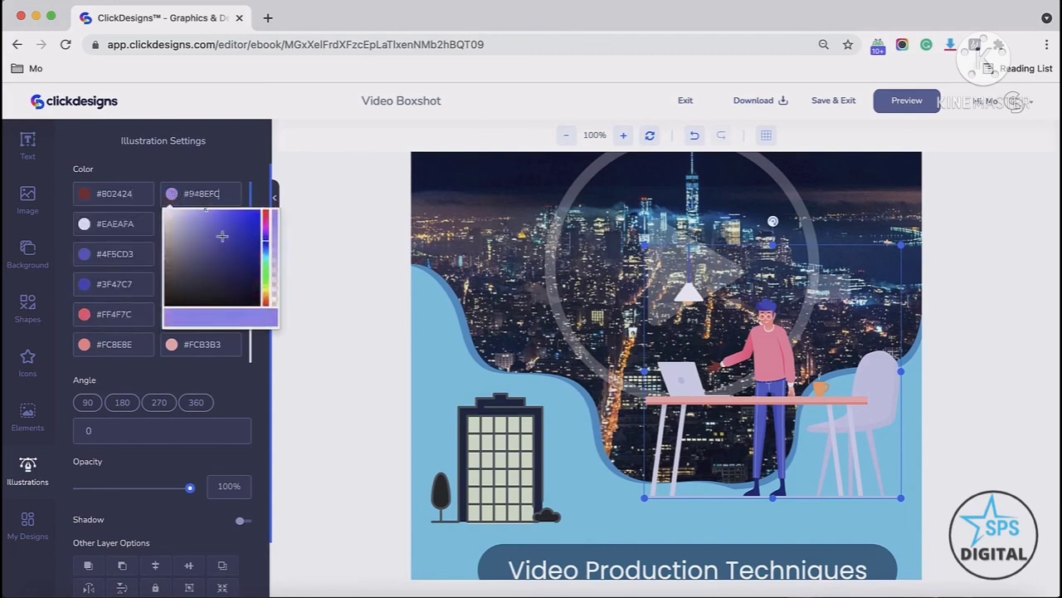
Step: Set the illustration's third and fourth colors to #131355 and #308E41
click(83, 224)
click(152, 304)
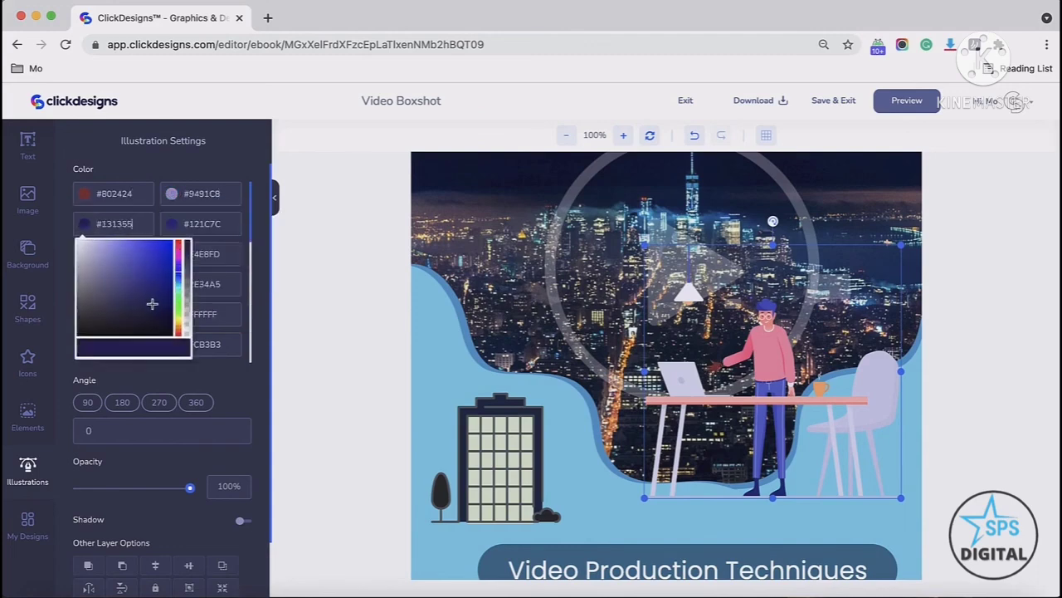
click(176, 230)
click(266, 303)
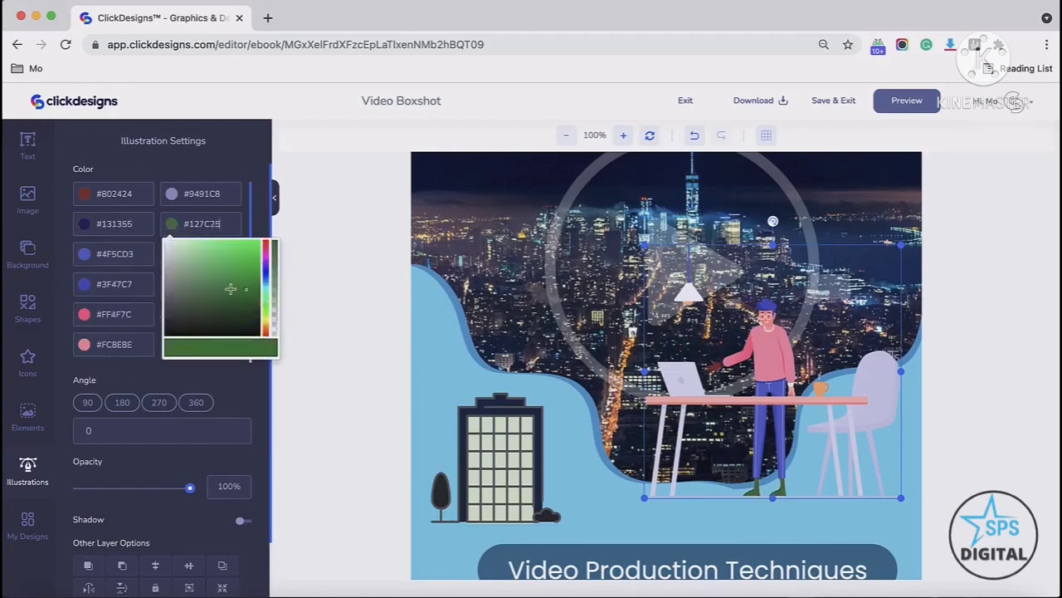
click(230, 289)
Step: Recolor the illustration's next blue tones to #8089D9, #5F678D and #2F3153
click(85, 254)
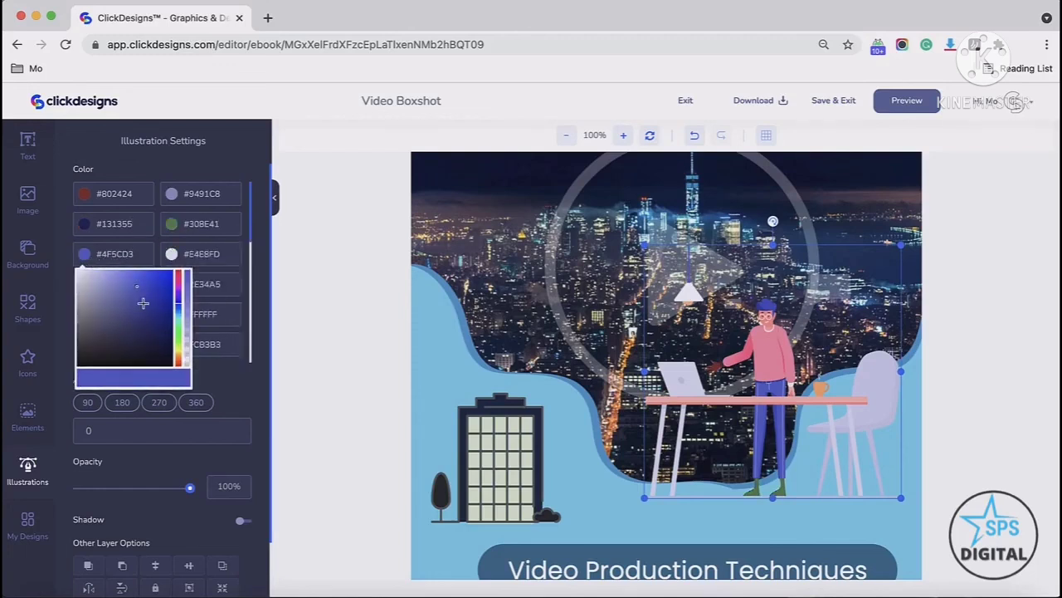
click(143, 303)
click(117, 285)
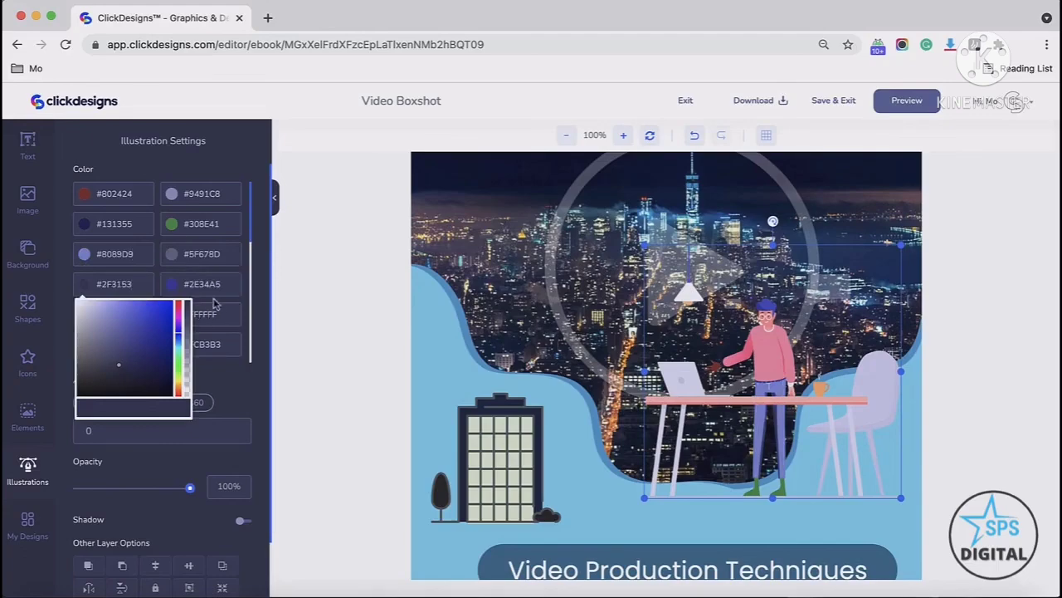